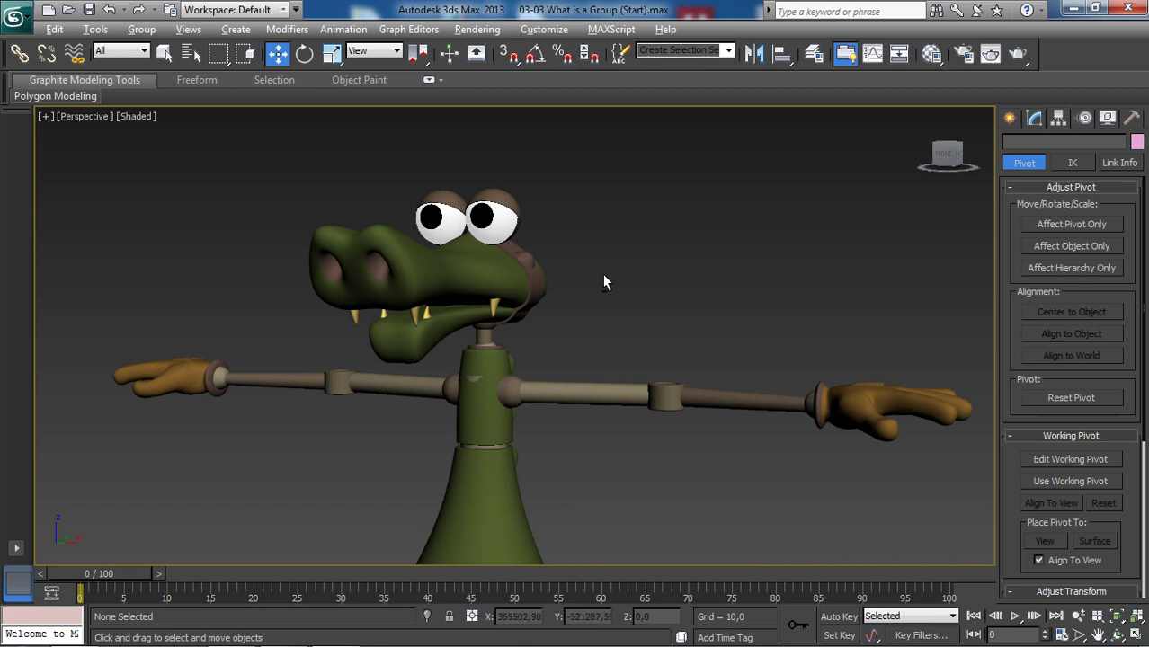
Select all nine objects that make up the crocodile's head in wireframe display, and return the view to shaded.
middle_click_drag(606, 282, 527, 250, "alt")
key("F4")
scroll(570, 268, "up", 3)
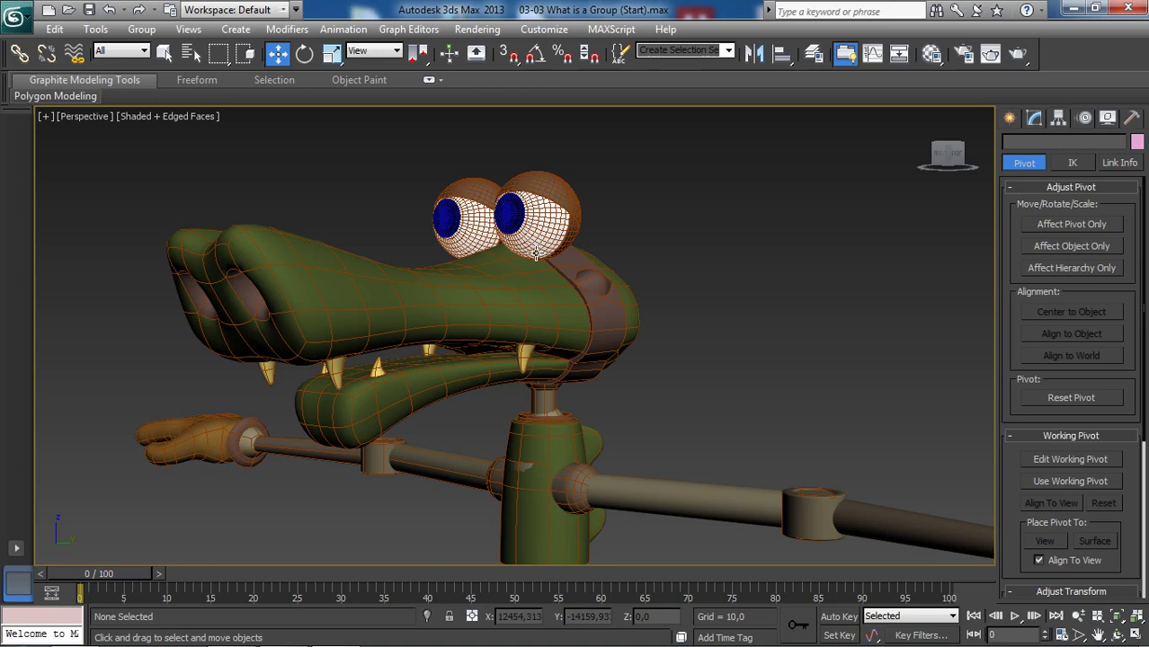
mouse_move(660, 298)
middle_mouse_down("alt")
mouse_move(633, 334)
mouse_move(575, 316)
mouse_move(568, 336)
middle_mouse_up("alt")
key("F3")
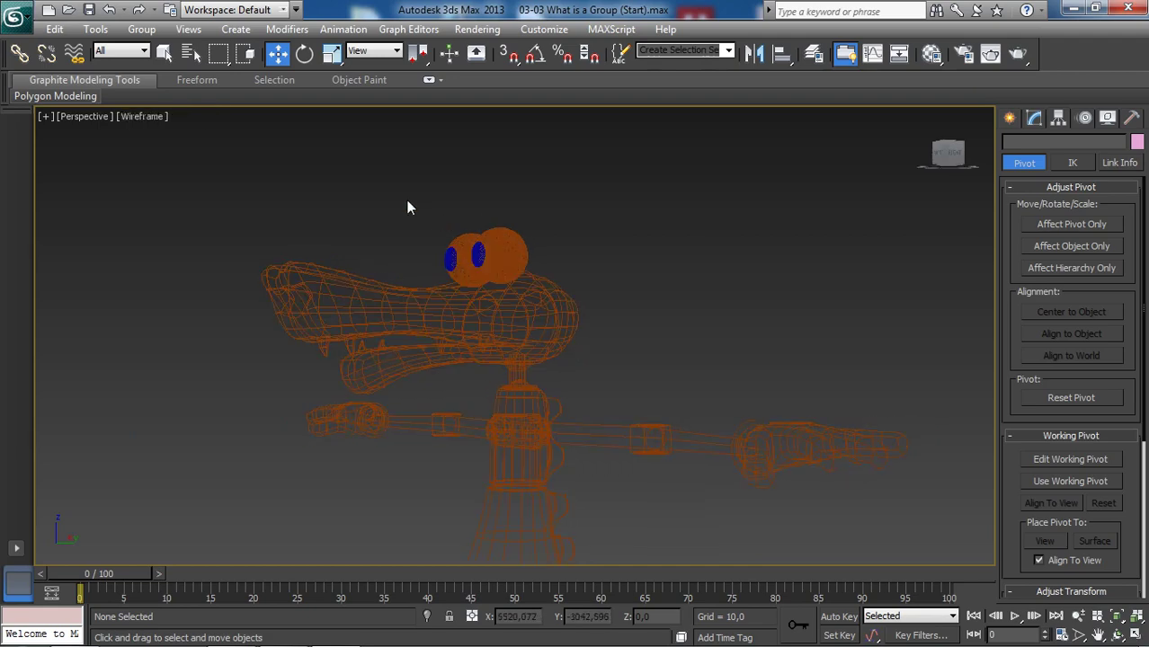
left_click_drag(408, 203, 594, 334)
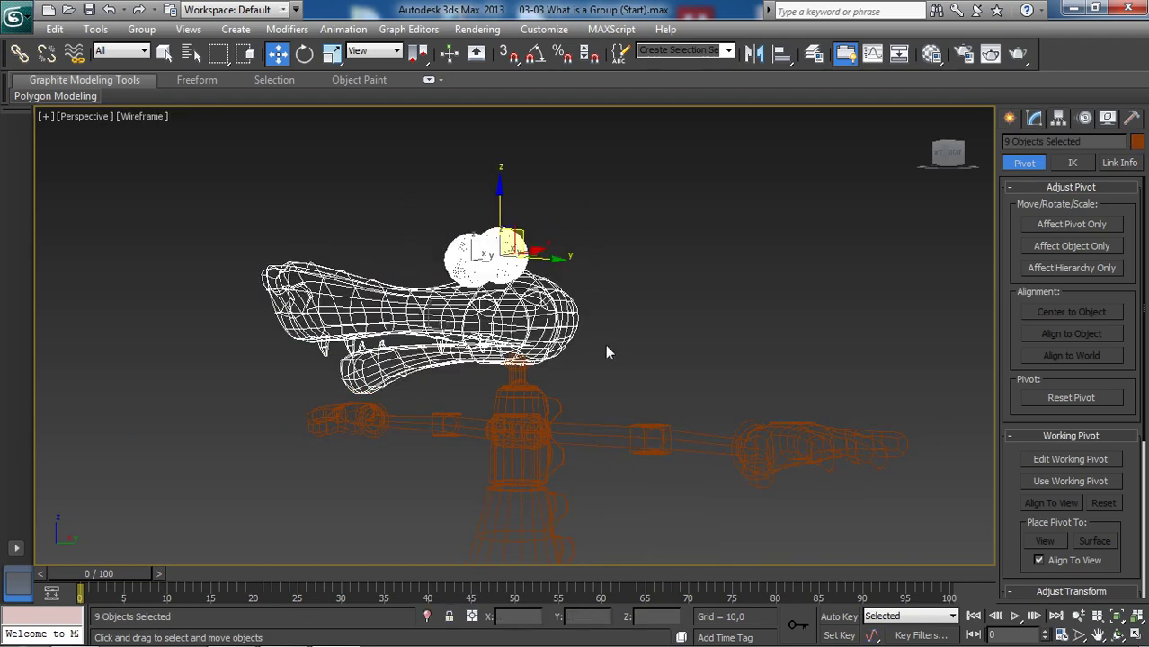
key("F3")
middle_click_drag(601, 339, 629, 315, "alt")
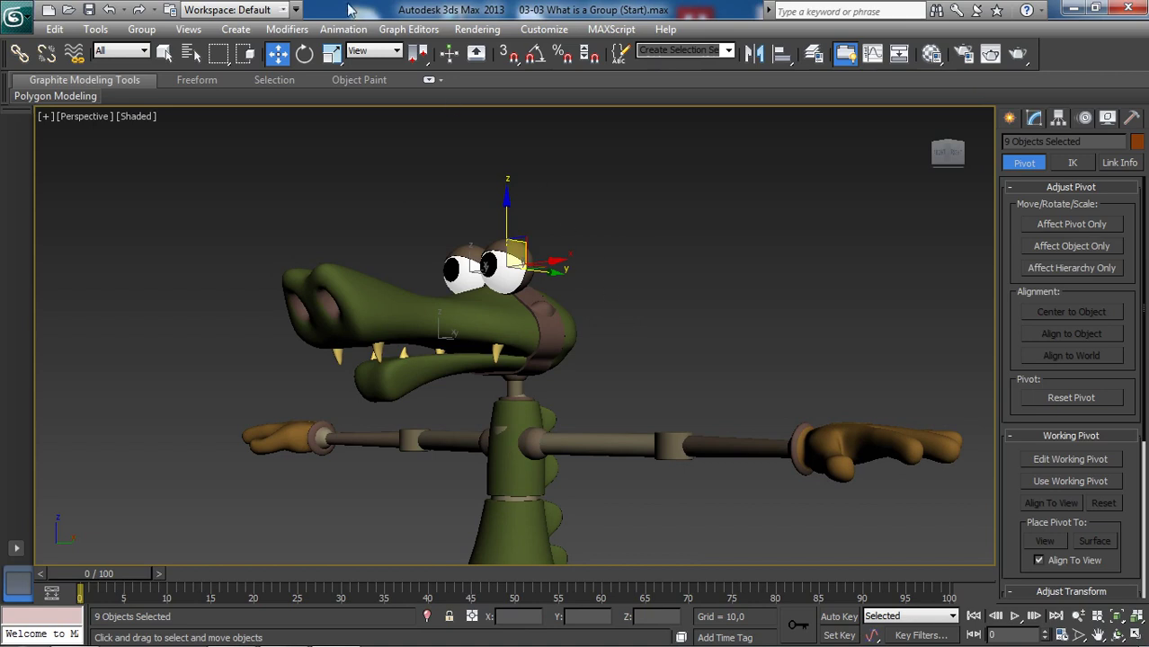
Group the selected head objects under the name GRP_Head.
left_click(142, 32)
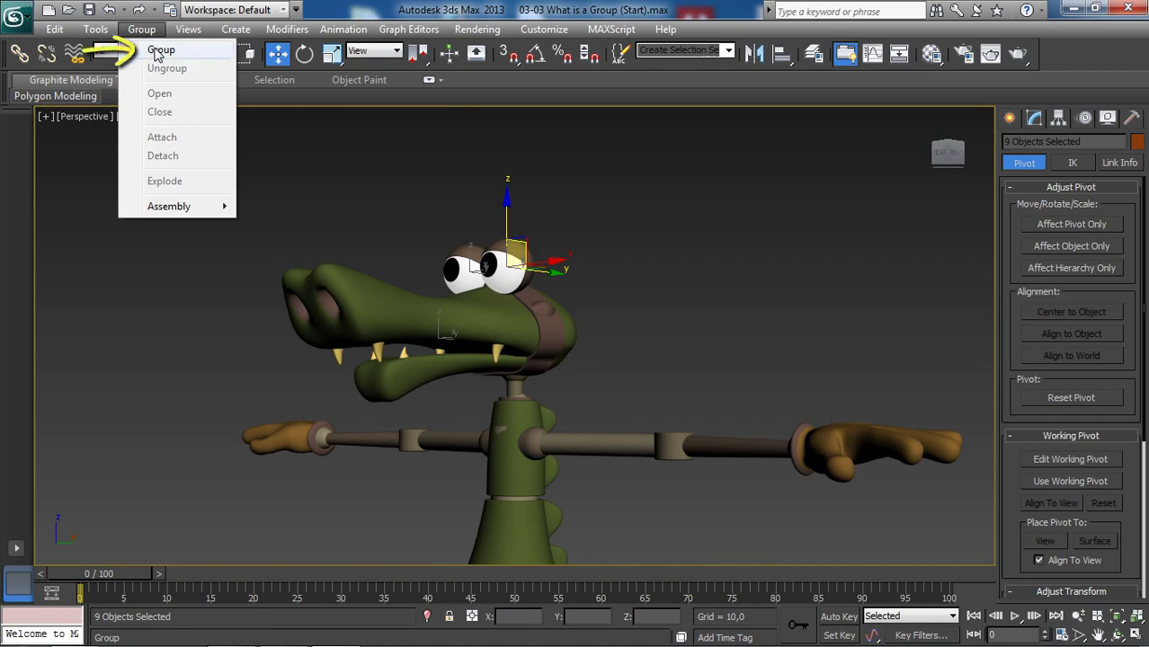
left_click(158, 51)
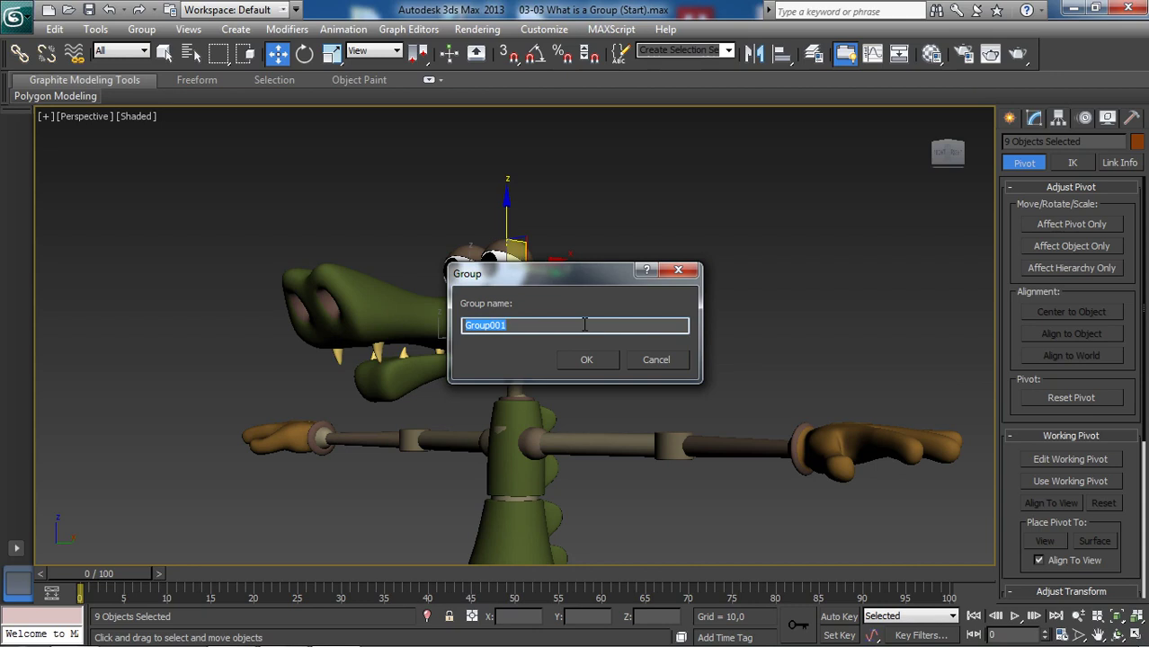
type("GRP_Head")
left_click(589, 360)
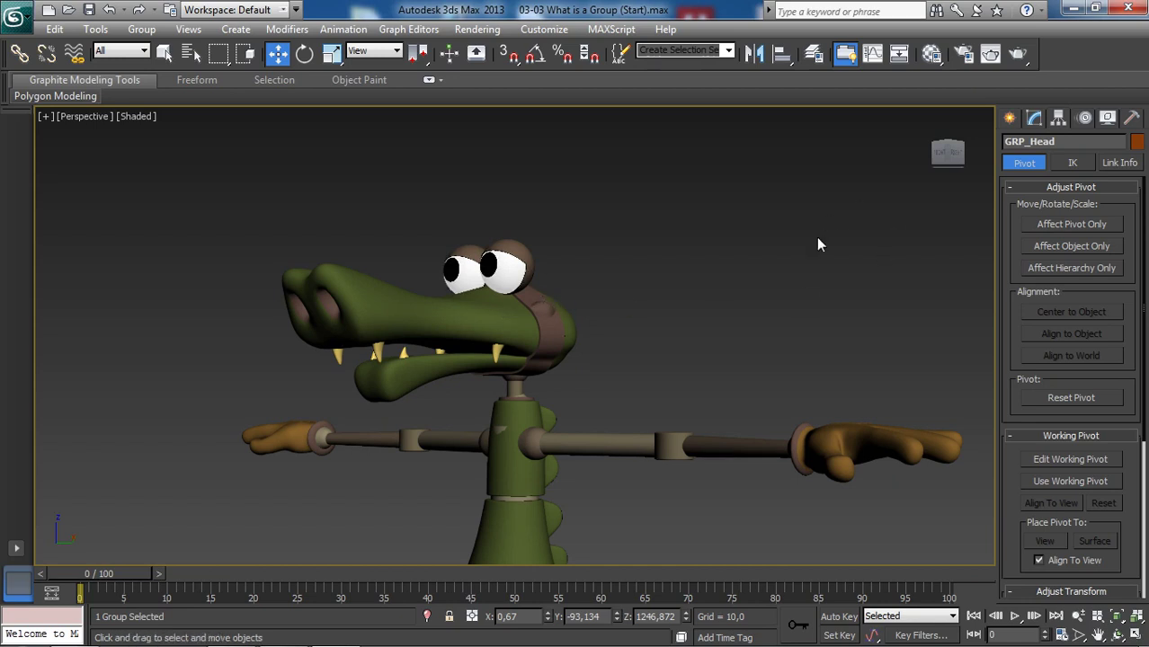
Try rotating the GRP_Head group horizontally with the Rotate tool, and cancel the rotation.
middle_click_drag(619, 262, 636, 305, "alt")
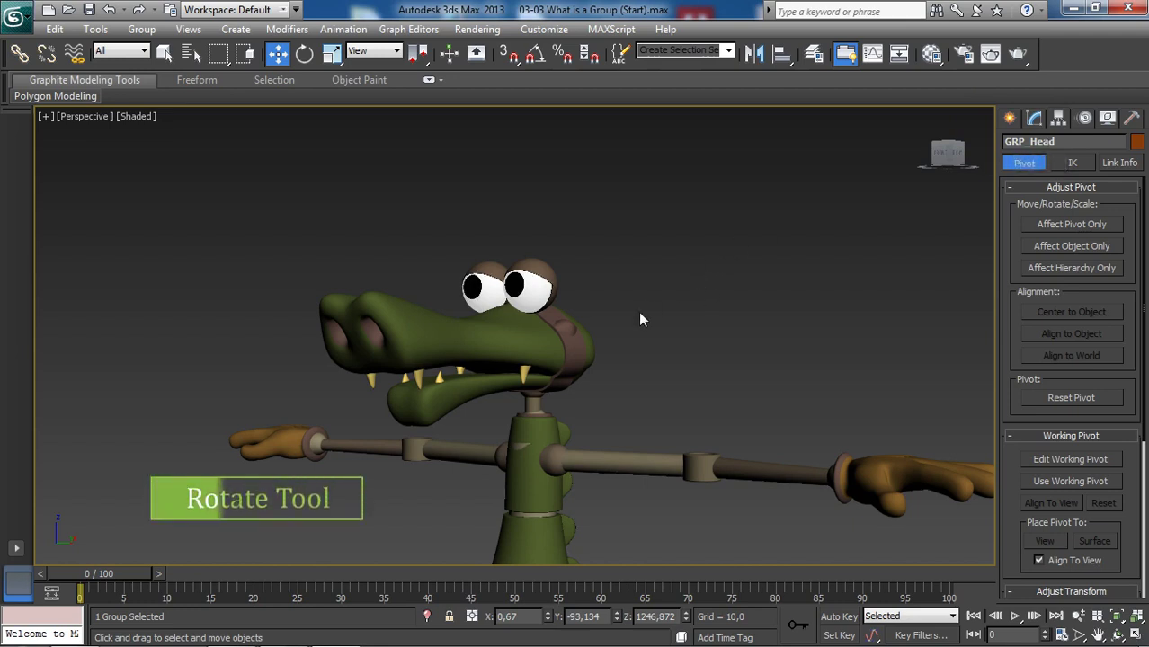
key("e")
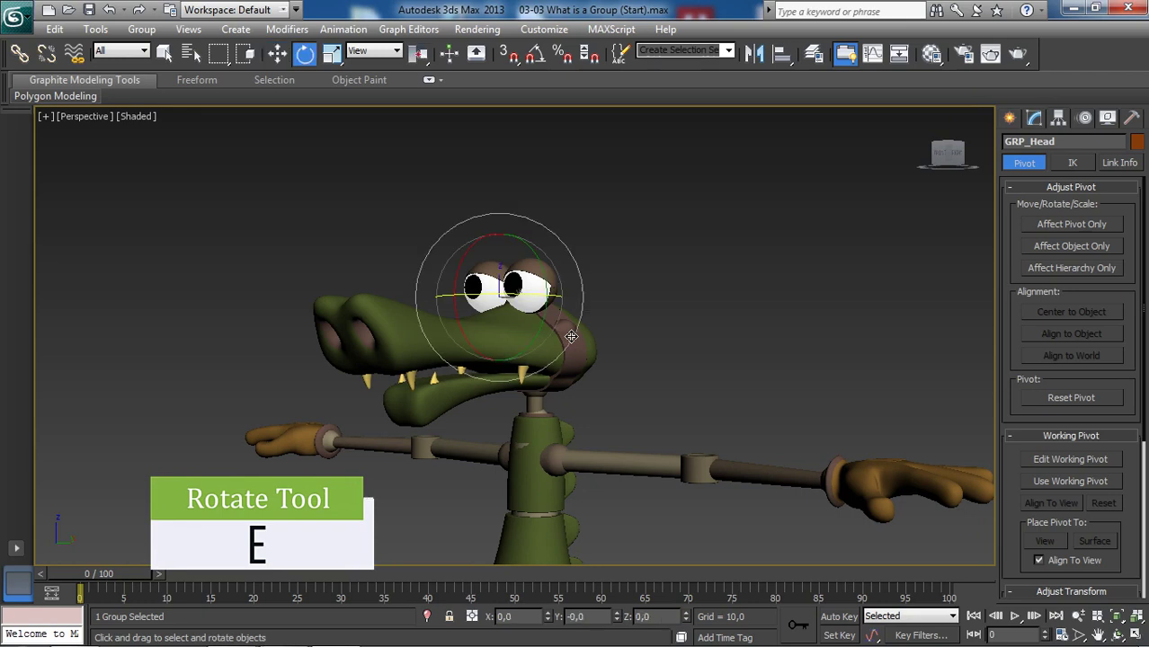
middle_click_drag(571, 336, 583, 328, "alt")
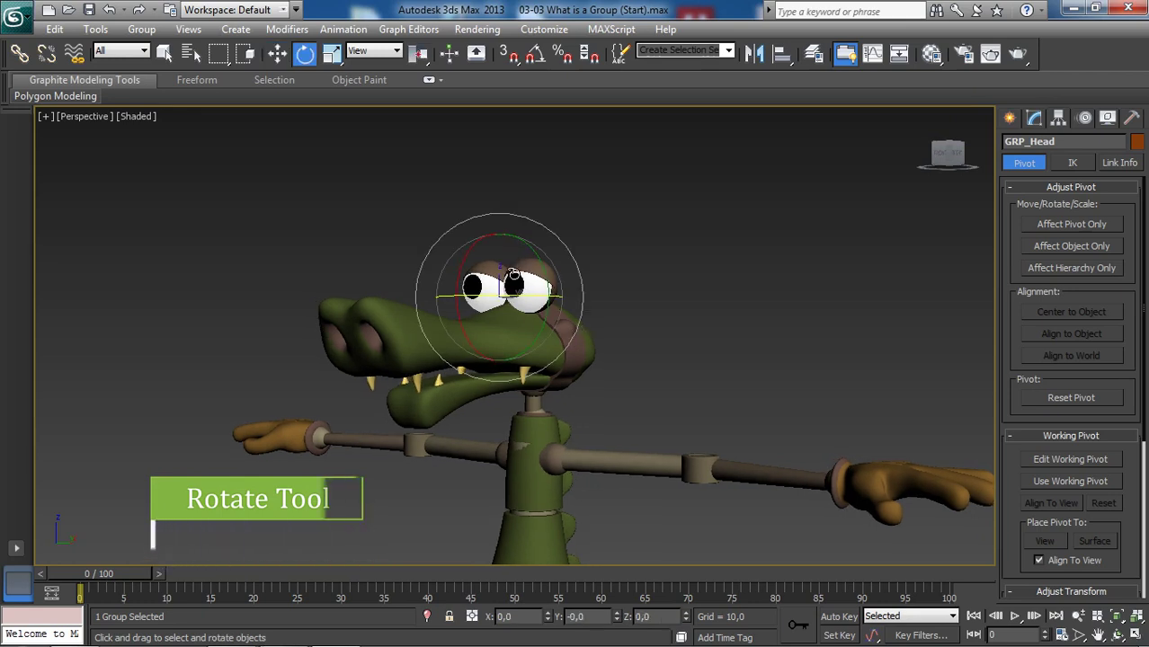
mouse_move(515, 275)
left_mouse_down()
mouse_move(544, 283)
mouse_move(478, 272)
mouse_move(489, 257)
mouse_move(527, 272)
mouse_move(508, 258)
mouse_move(545, 290)
mouse_move(566, 271)
mouse_move(510, 290)
mouse_move(553, 270)
mouse_move(526, 259)
mouse_move(594, 274)
left_mouse_up()
right_click(594, 273)
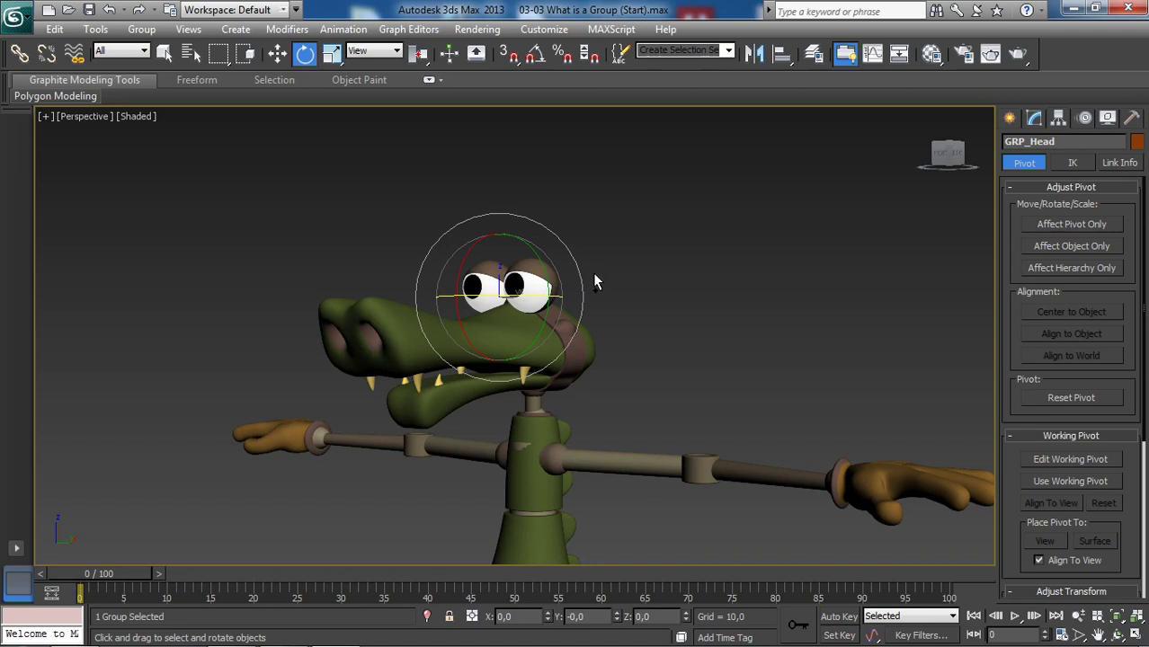
Display edged faces on the shaded model, clear the selection and switch to the Move tool.
middle_click_drag(543, 255, 558, 311, "alt")
scroll(558, 311, "up", 4)
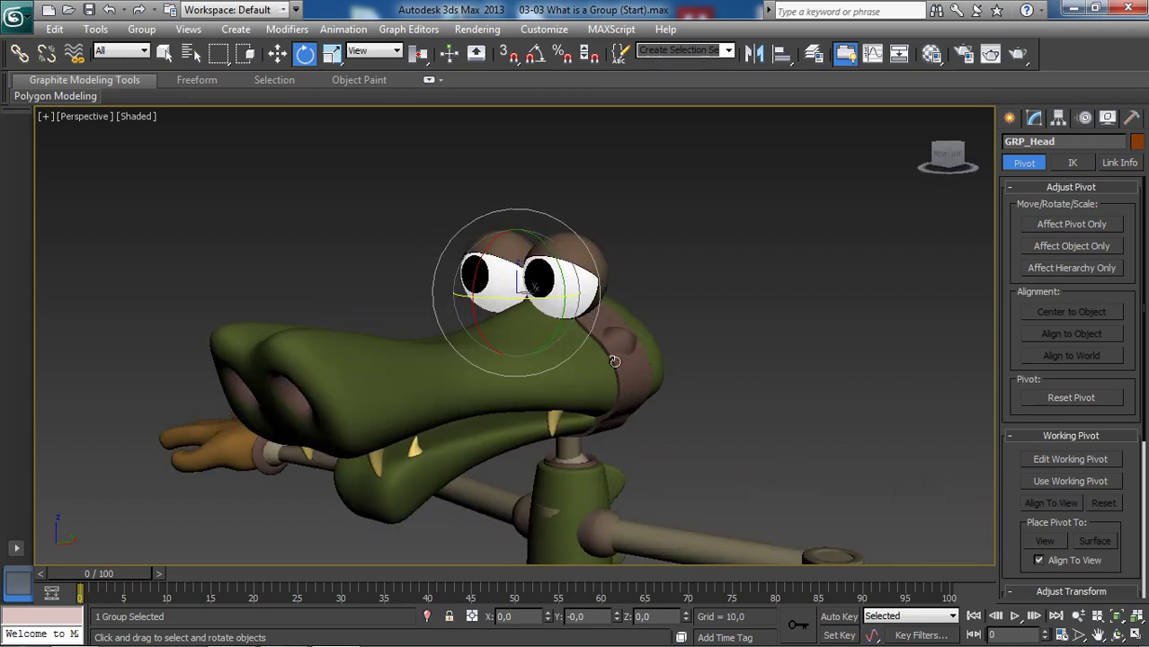
key("F3")
key("F3")
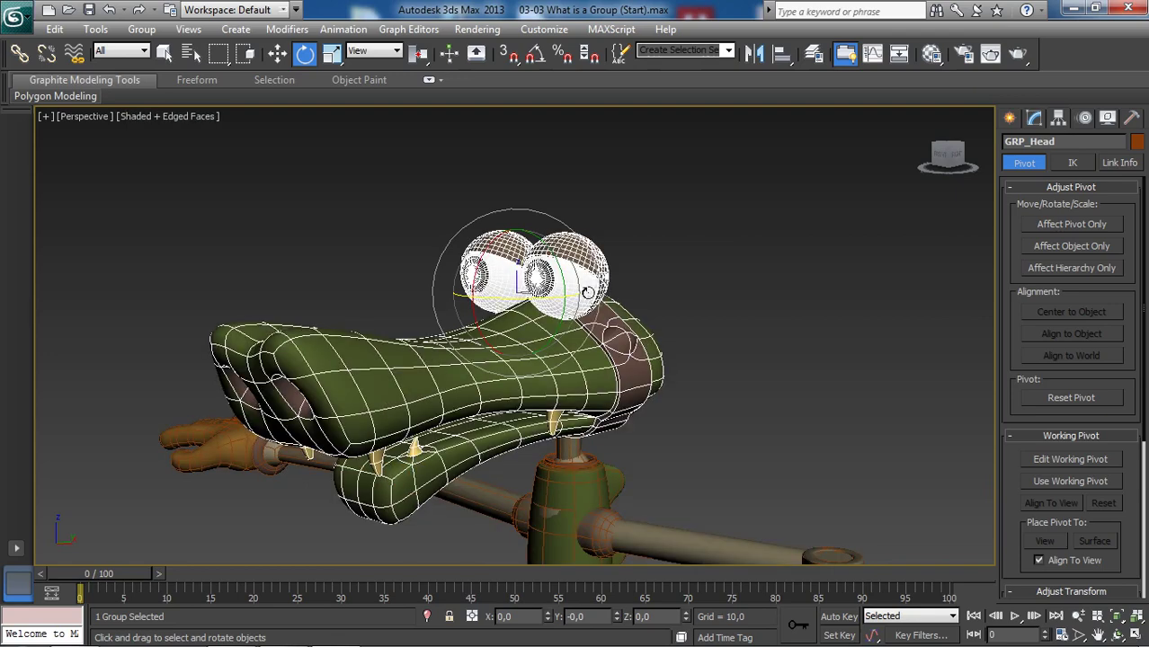
left_click(649, 257)
key("w")
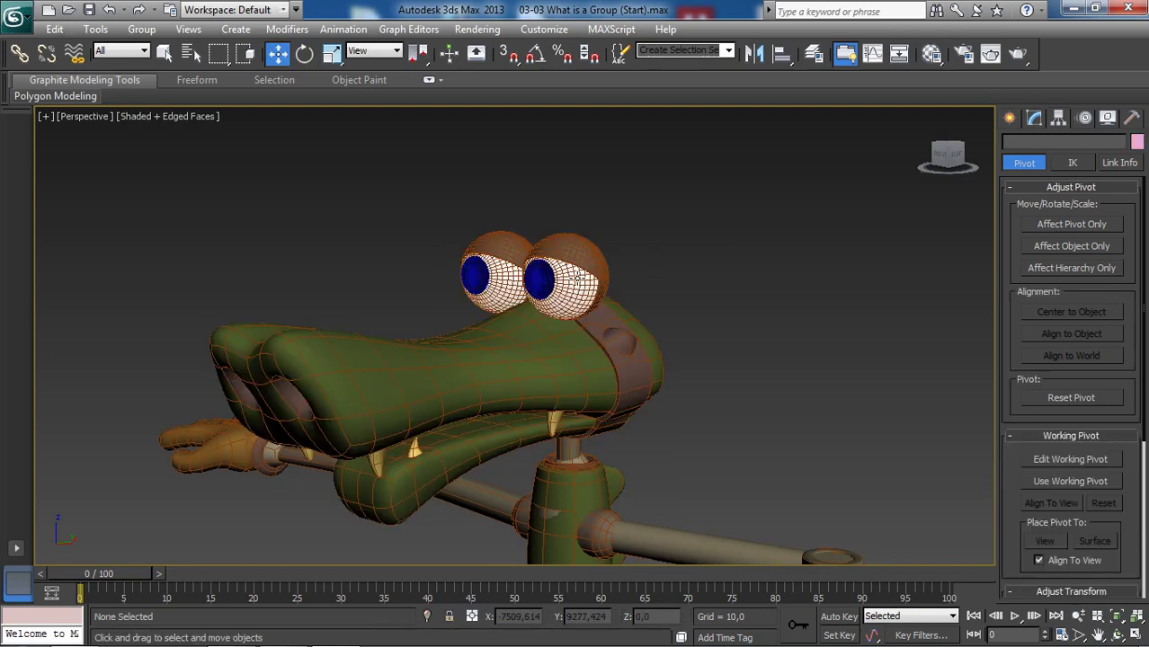
Select the left eye and the head mesh in turn, deselecting between them, to examine how the closed group selects.
left_click(585, 276)
left_click(672, 269)
left_click(564, 272)
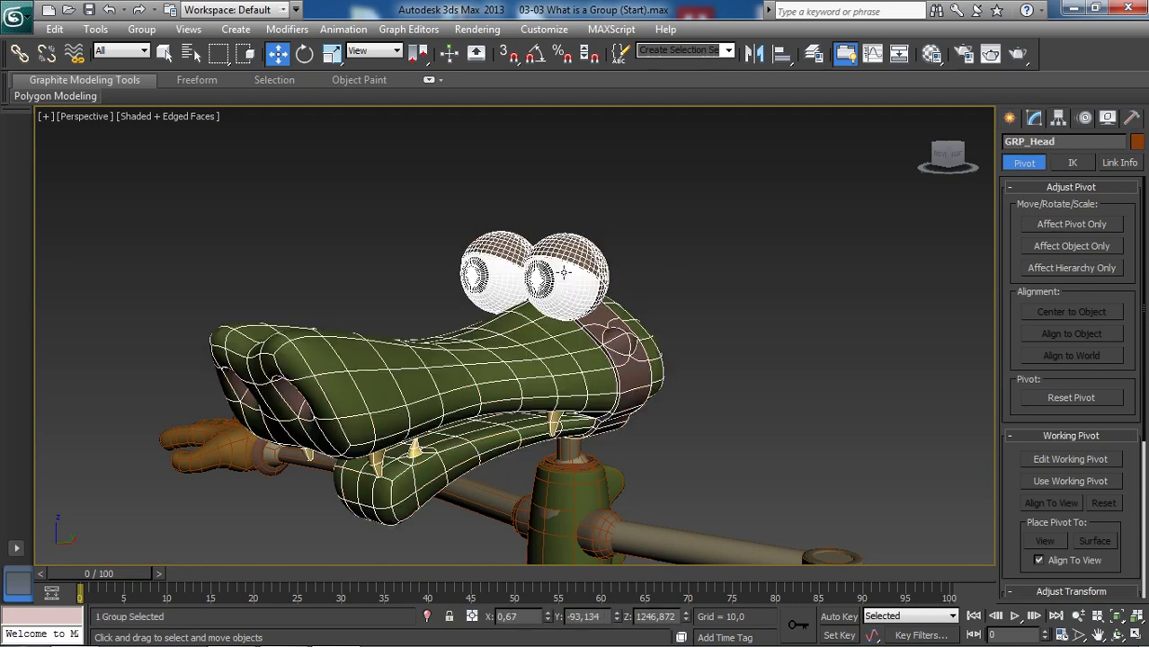
left_click(660, 269)
left_click(571, 281)
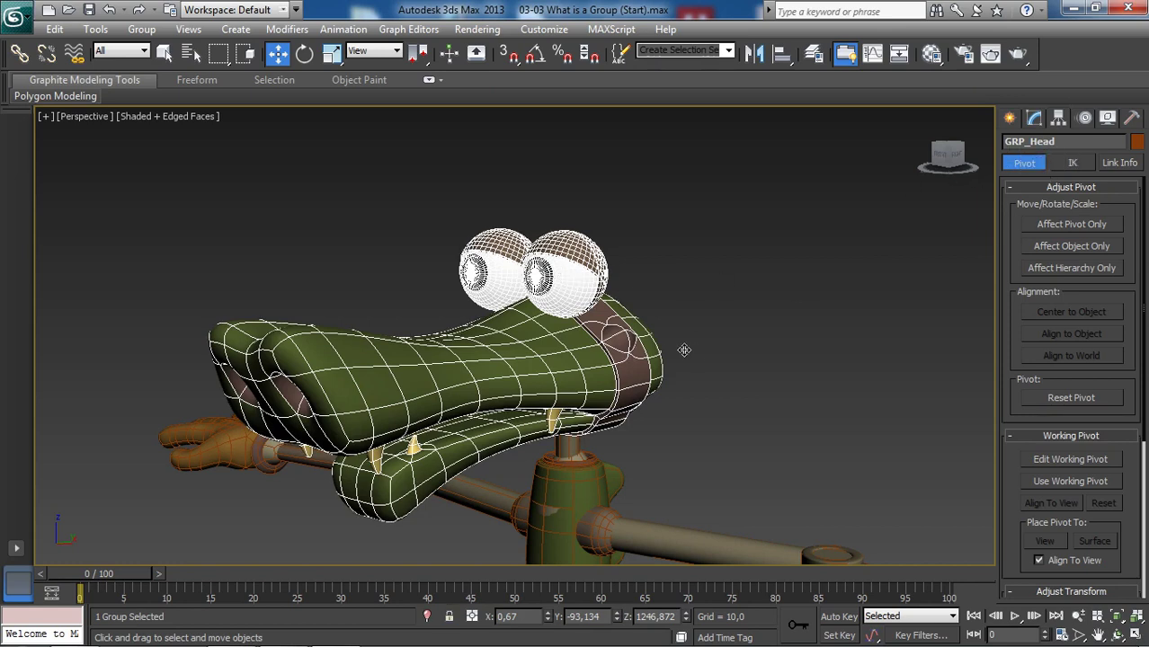
left_click(724, 287)
left_click(589, 358)
middle_click_drag(602, 363, 593, 358)
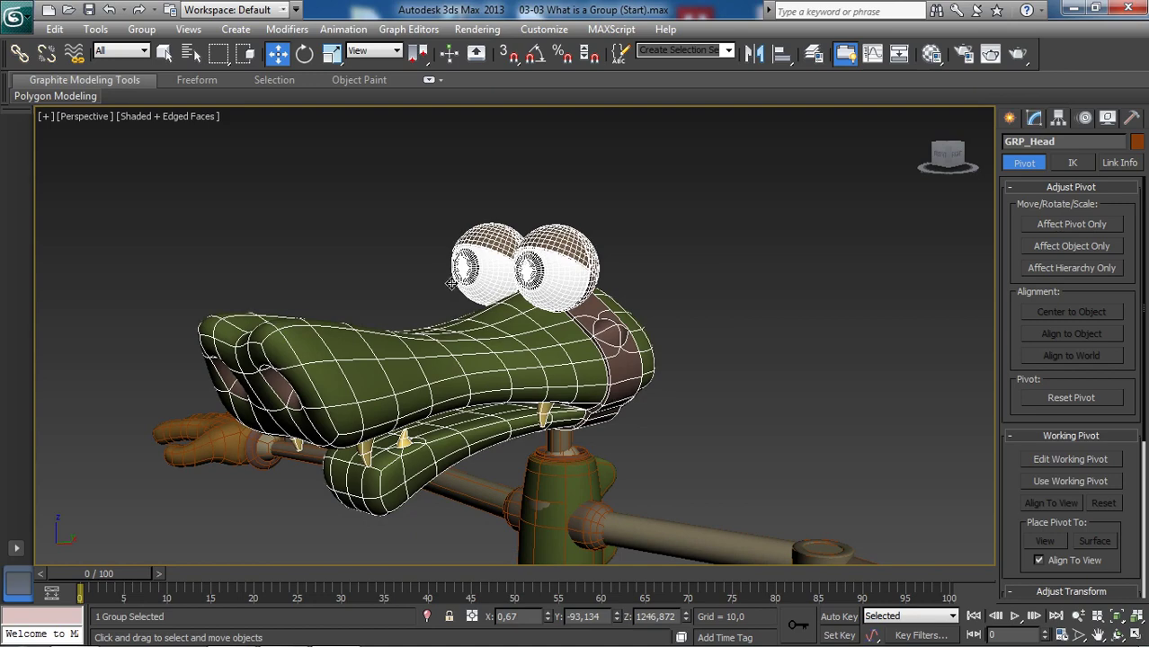
left_click(761, 246)
Select the GRP_Head group and open it to access its individual members.
middle_click_drag(647, 287, 564, 262)
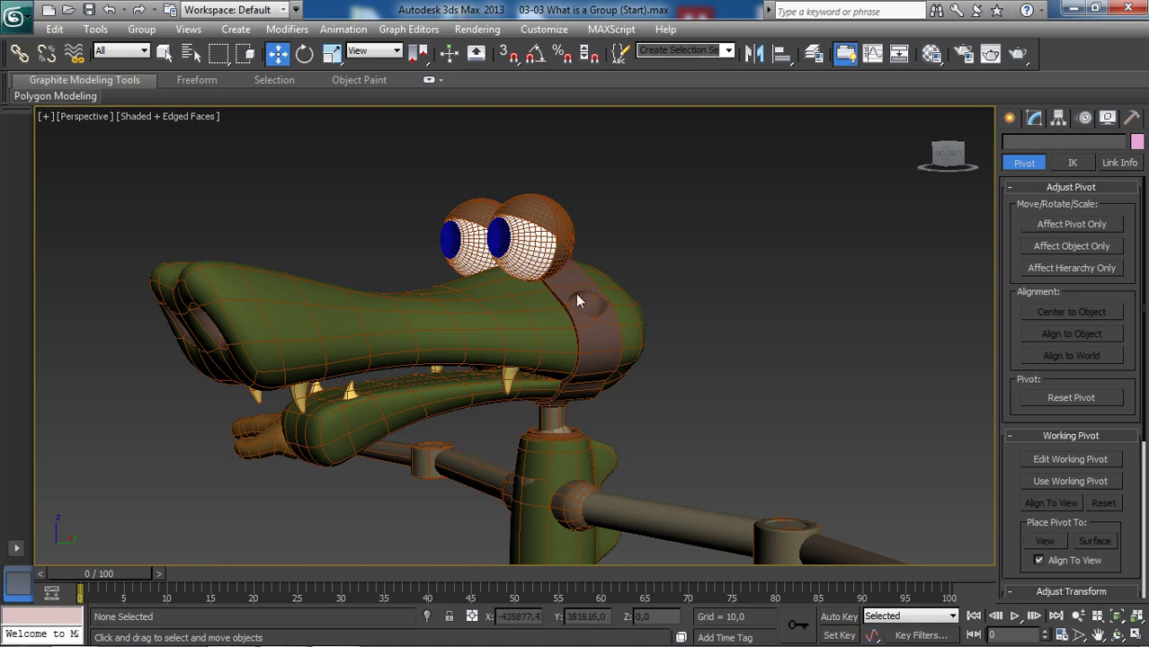
middle_click_drag(561, 282, 570, 282, "alt")
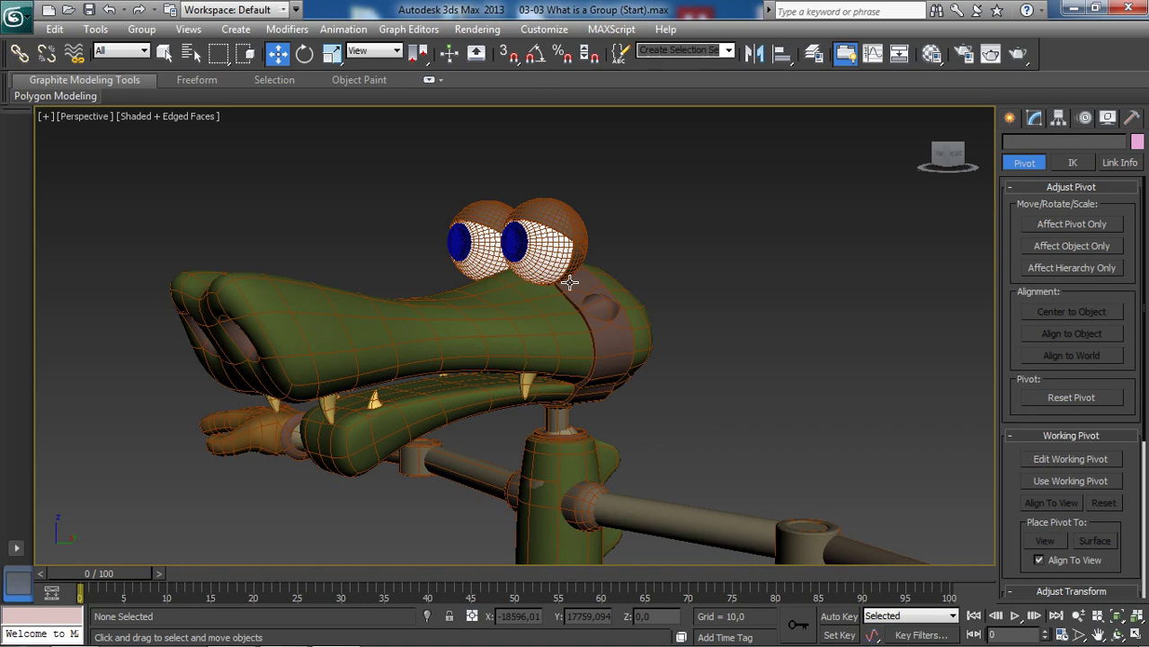
left_click(570, 282)
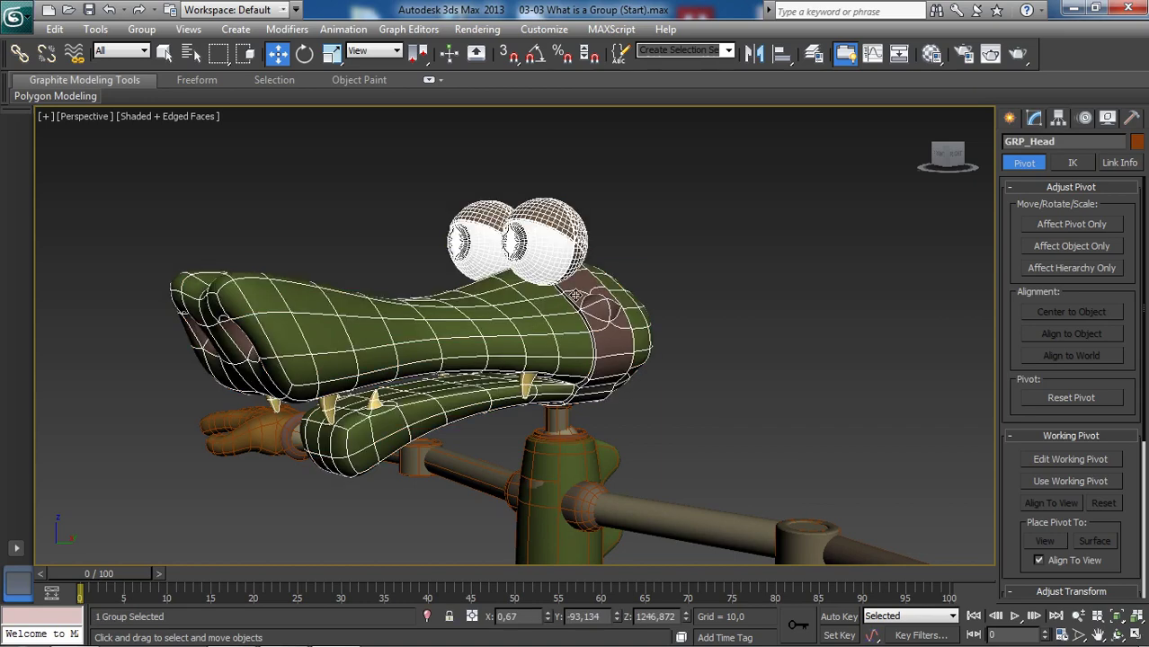
middle_click_drag(627, 256, 652, 267, "alt")
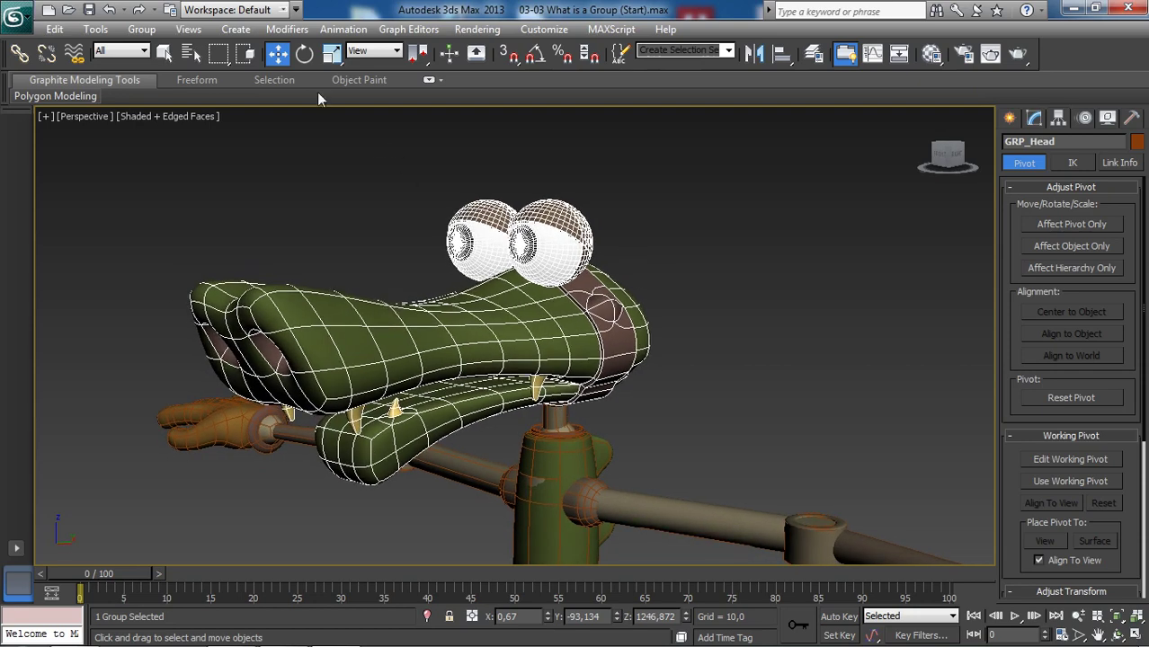
left_click(142, 31)
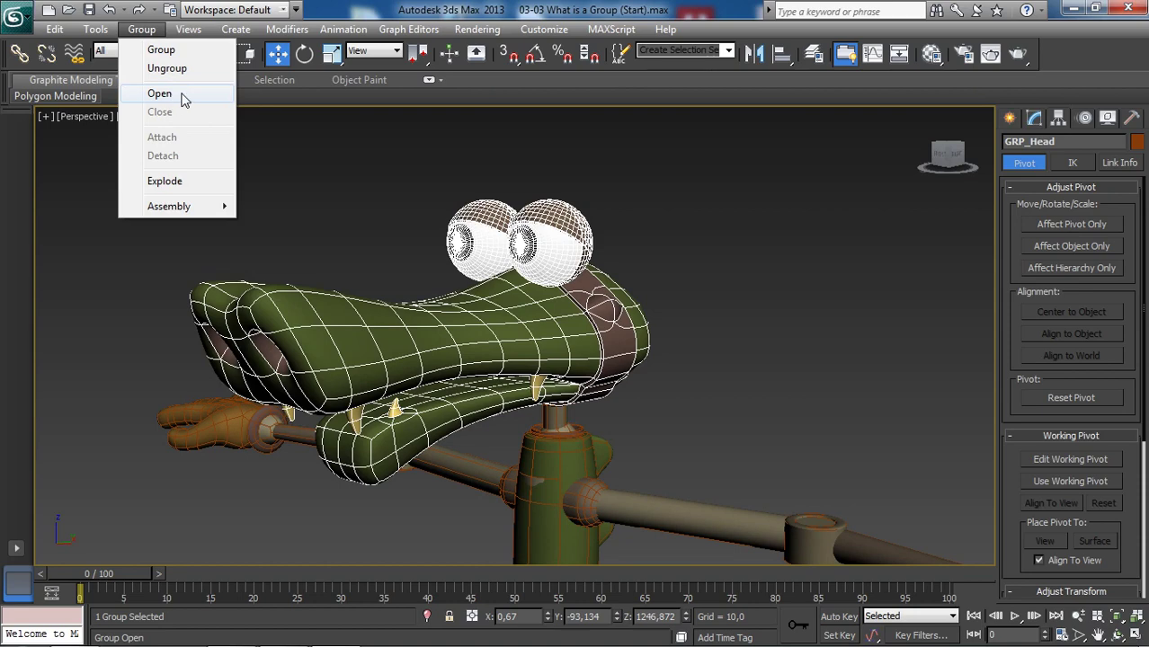
left_click(182, 96)
middle_click_drag(598, 305, 647, 332, "alt")
scroll(708, 293, "down", 3)
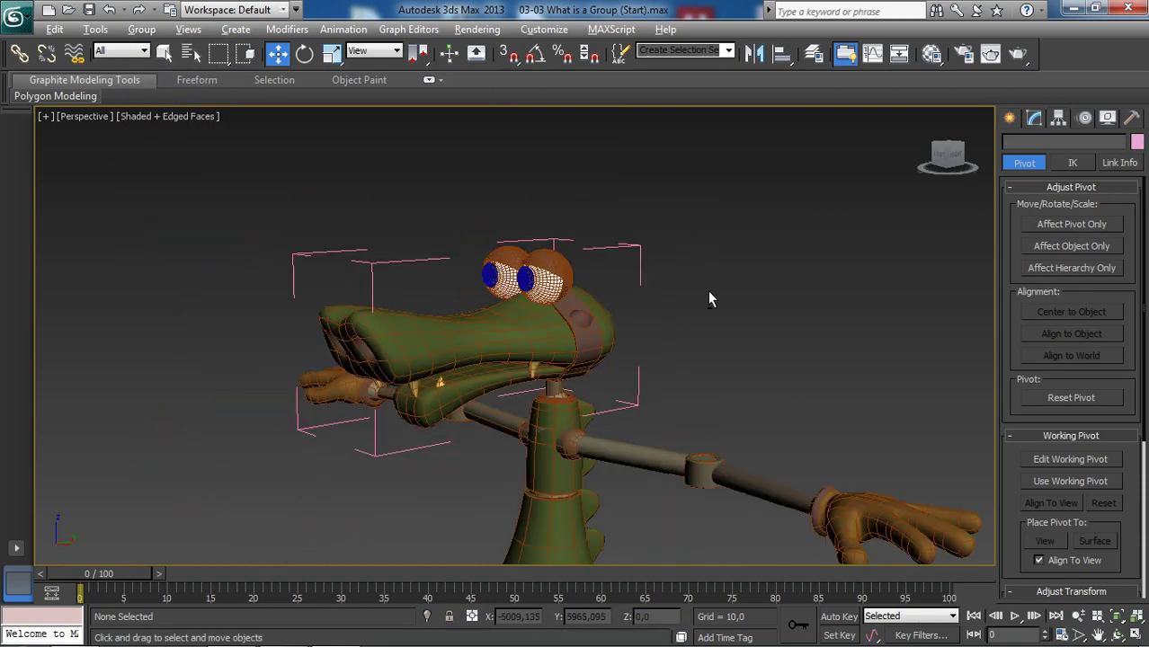
middle_click_drag(708, 291, 703, 244, "alt")
scroll(528, 268, "up", 3)
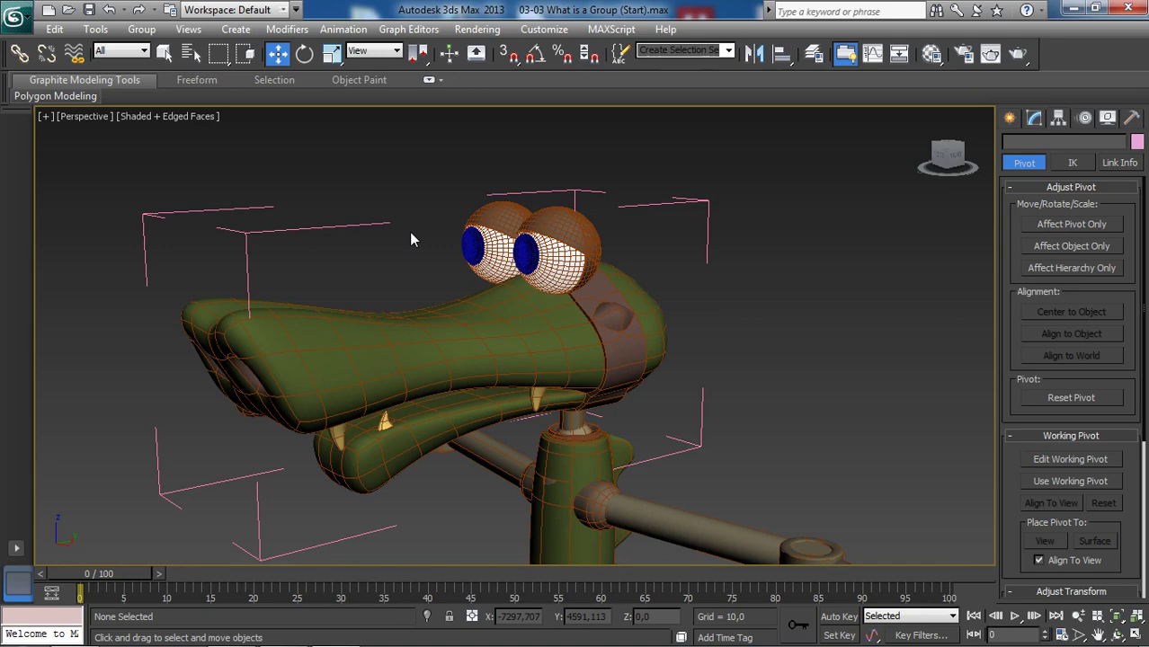
Try moving the left eye and the head mesh individually inside the open group.
left_click(562, 263)
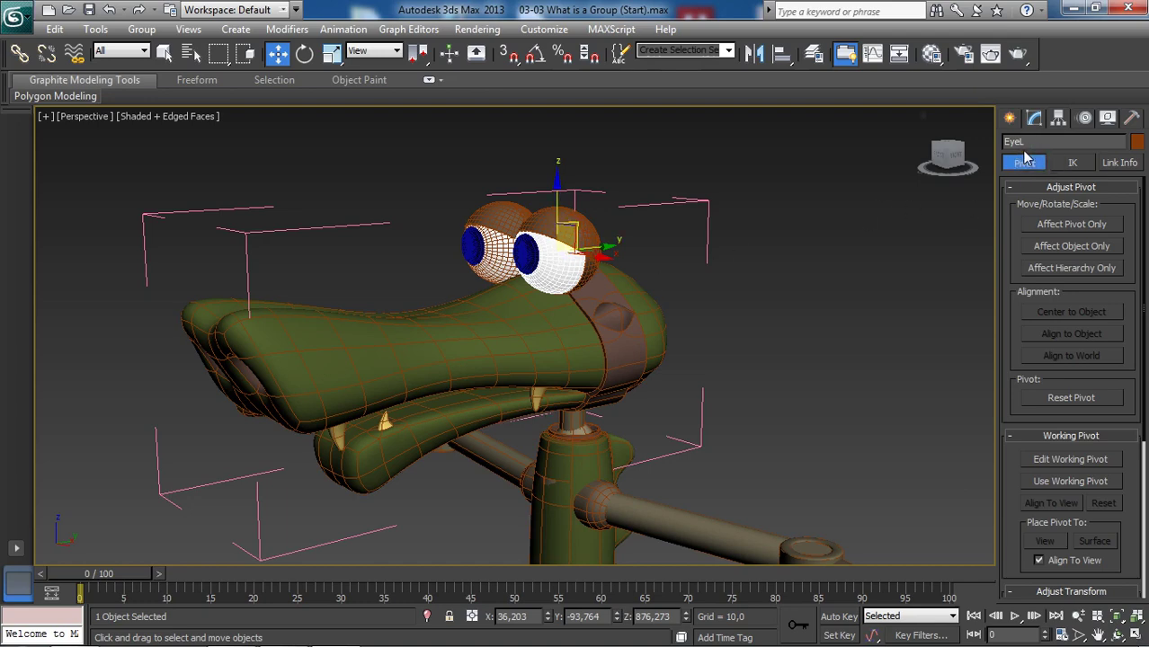
middle_click_drag(552, 270, 537, 267, "alt")
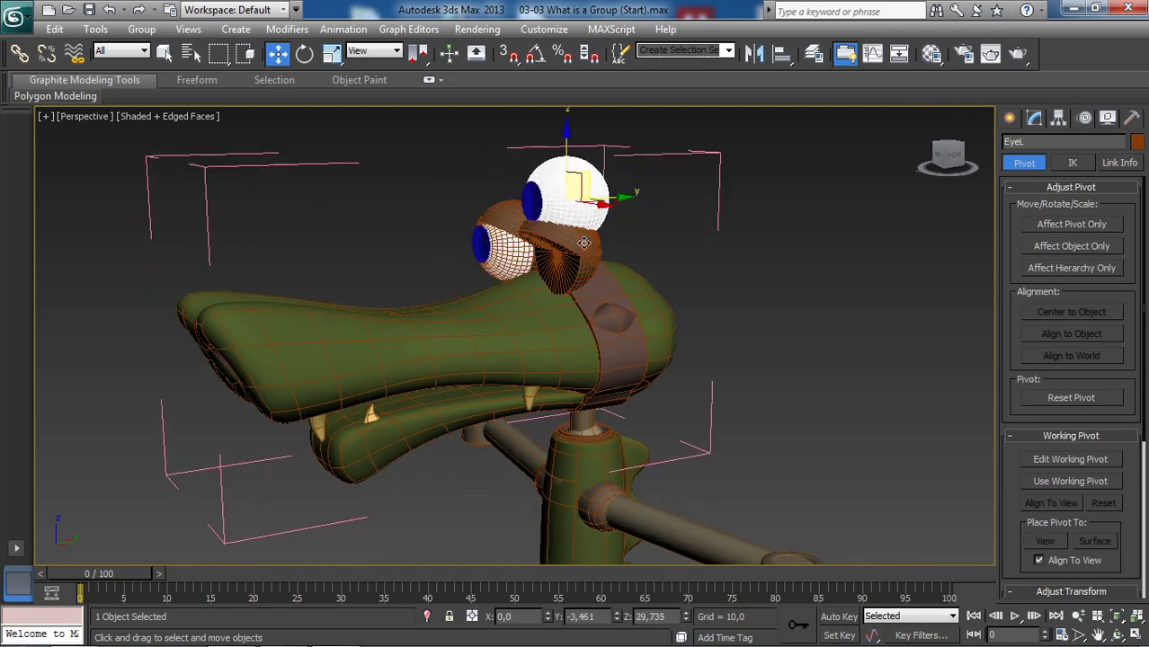
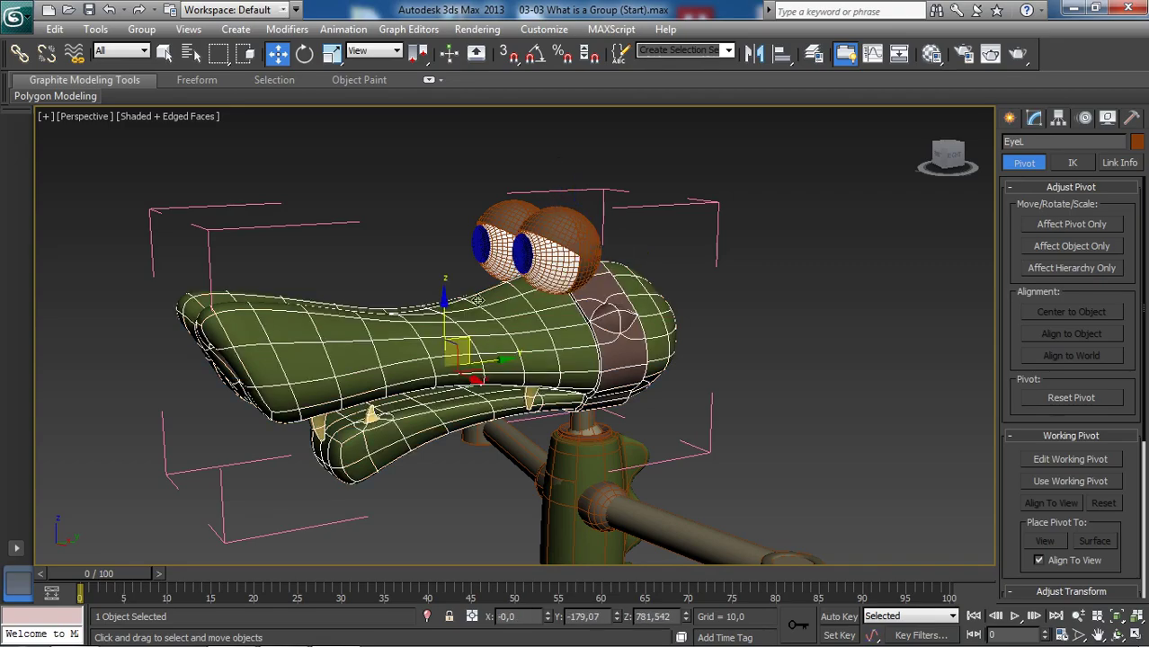
left_click_drag(468, 334, 560, 317)
middle_click_drag(608, 283, 619, 291)
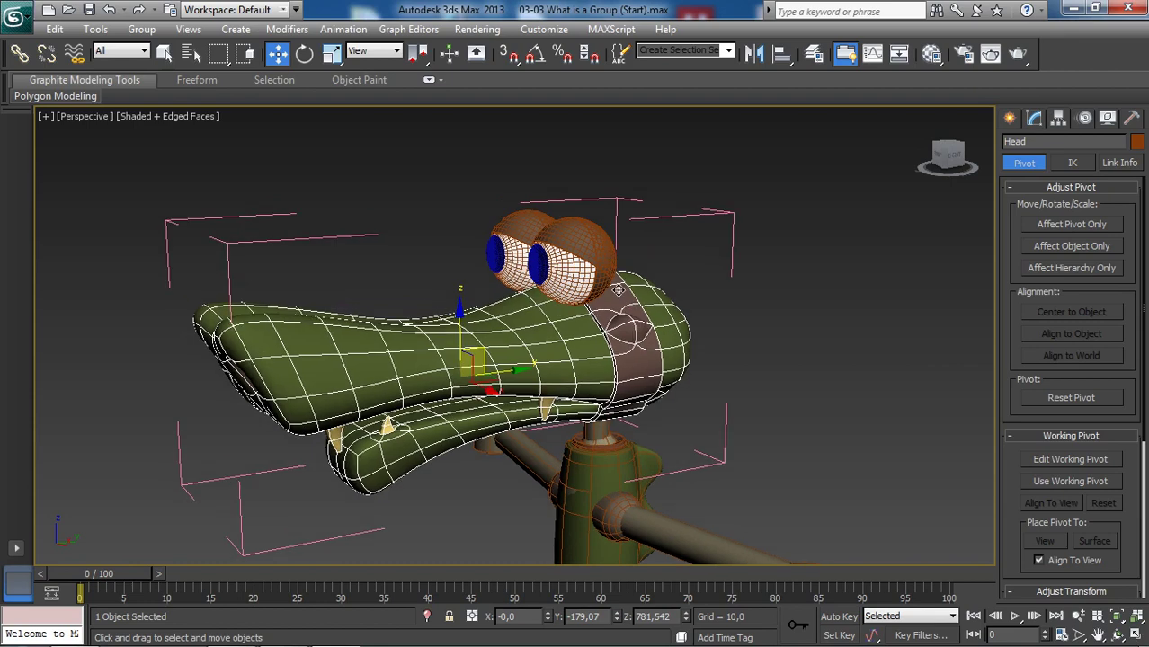
scroll(504, 360, "down", 1)
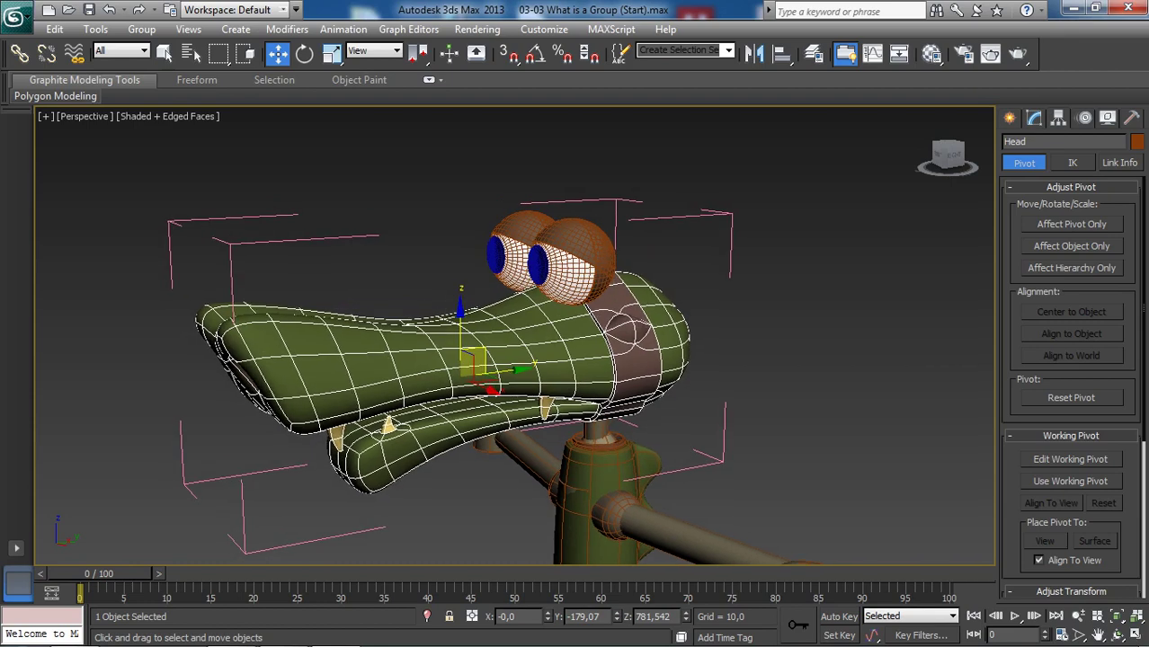
Select the open group's bounding-box helper and move the whole head by about 123 units in Y and 70 in Z.
left_click(677, 216)
middle_click_drag(695, 254, 699, 211)
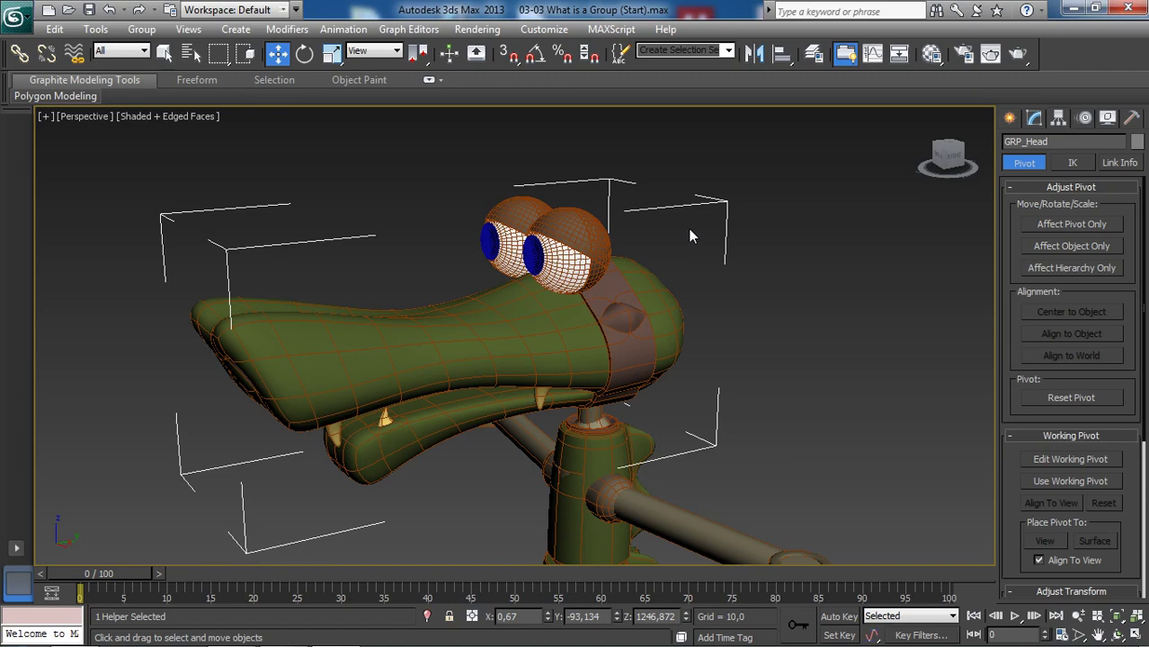
middle_click_drag(666, 231, 677, 238)
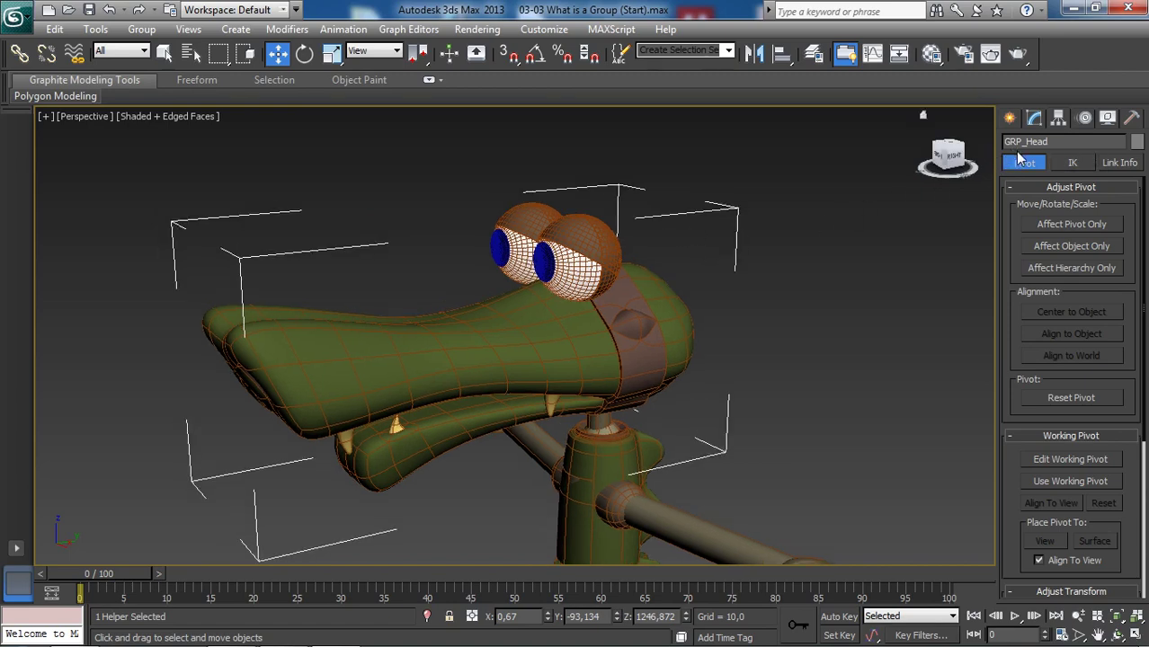
middle_click_drag(827, 194, 624, 314, "alt")
scroll(599, 318, "down", 2)
scroll(623, 313, "down", 2)
middle_click_drag(569, 189, 603, 165, "alt")
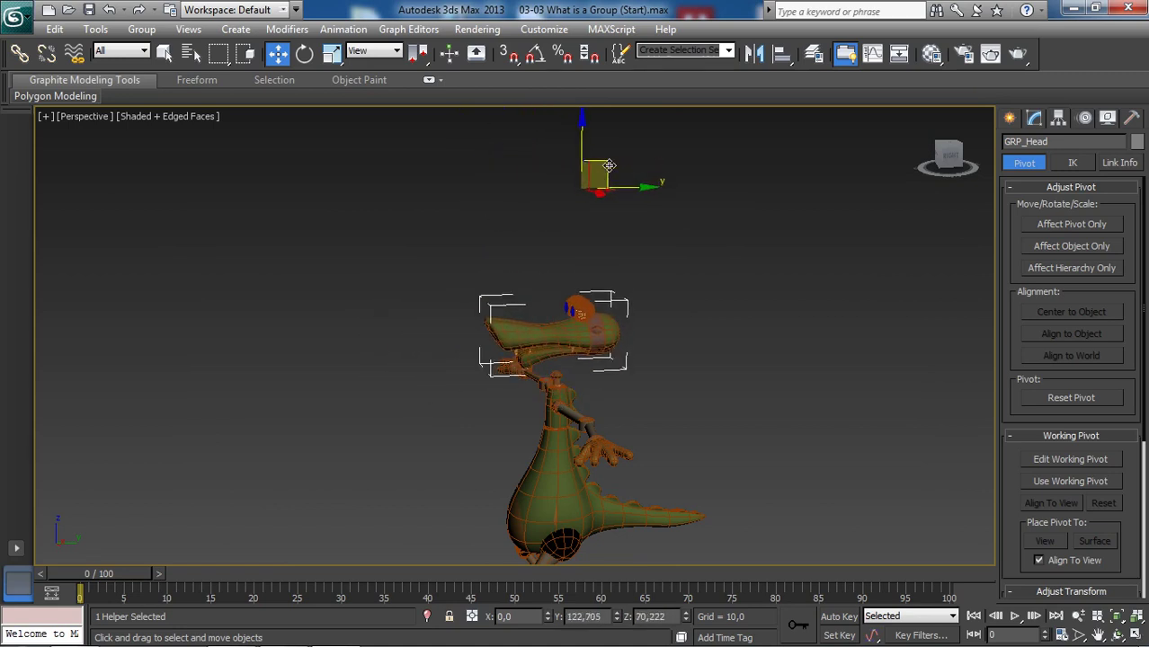
Hide the edged faces and move the head group back down over the neck, to about Y -95.6 and Z 1202.3.
key("F3")
key("F3")
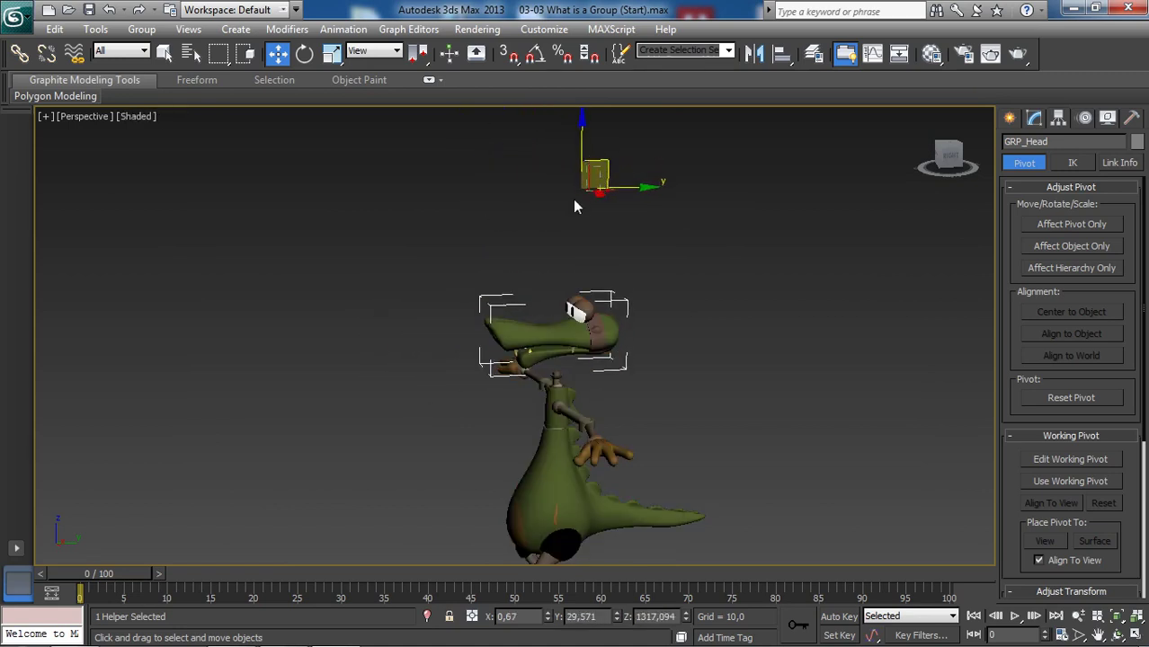
left_click(562, 197)
left_click(623, 305)
left_click_drag(602, 169, 586, 233)
middle_click_drag(586, 234, 618, 278, "alt")
scroll(587, 299, "up", 5)
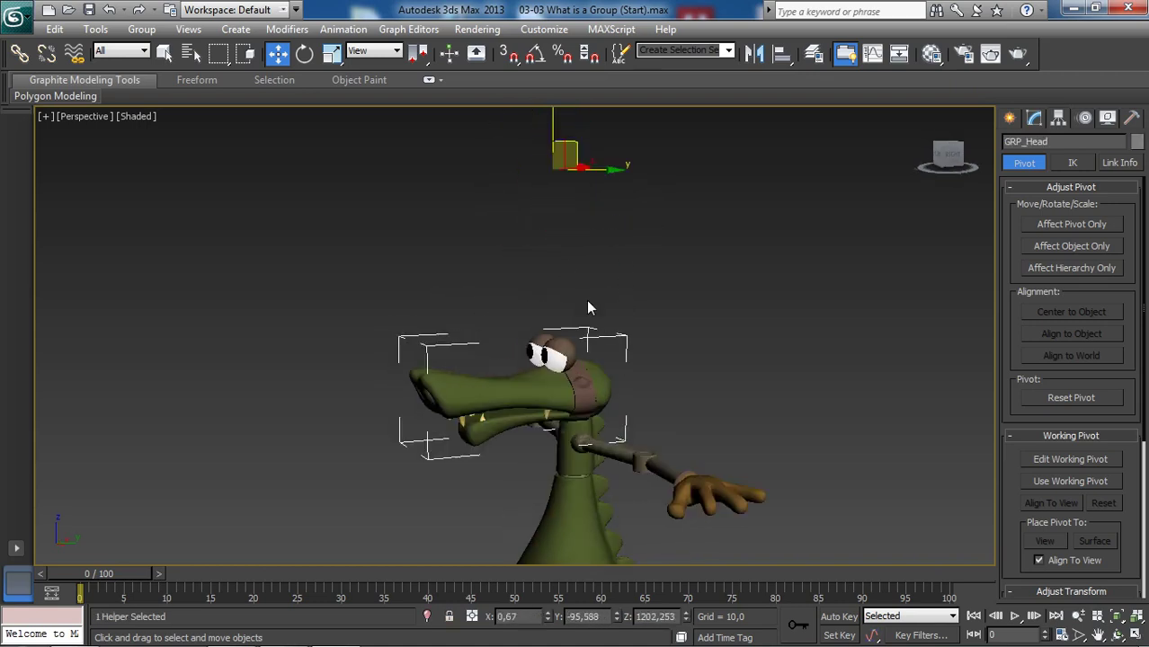
scroll(614, 244, "down", 3)
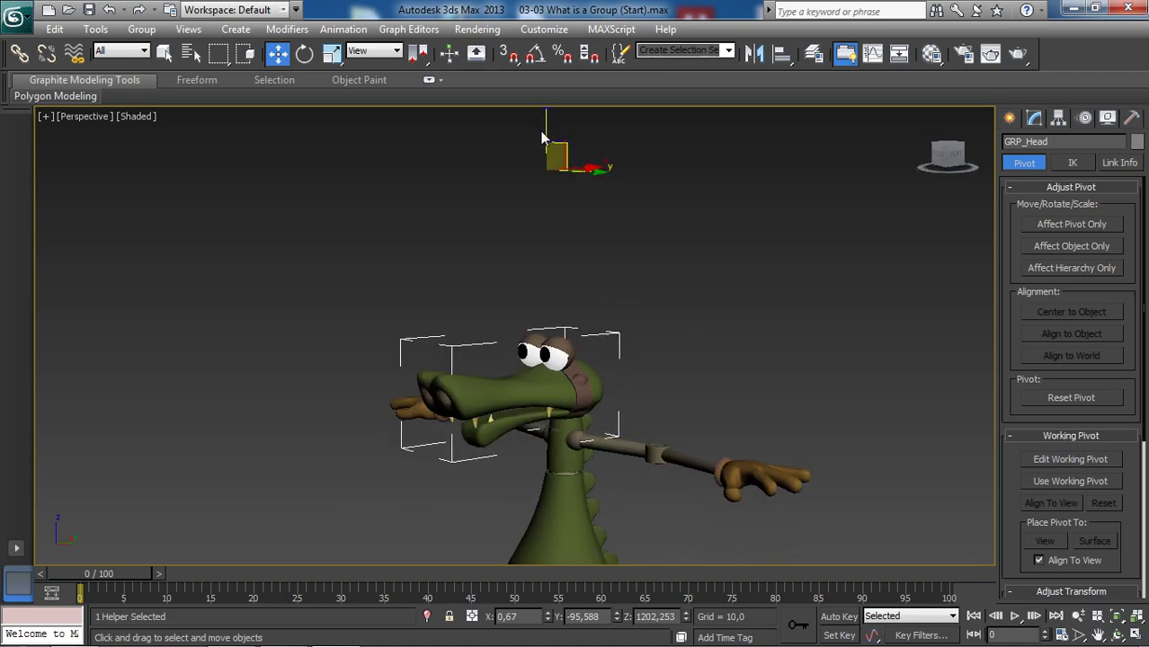
left_click_drag(545, 142, 567, 130)
left_click_drag(668, 200, 667, 295)
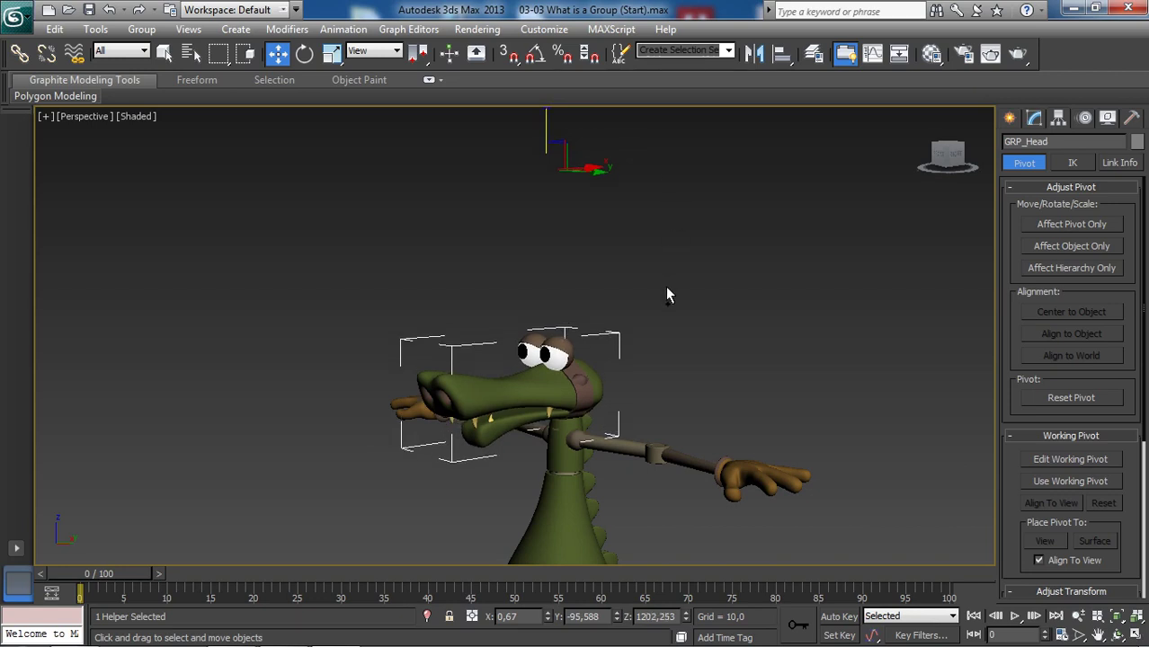
scroll(598, 339, "up", 3)
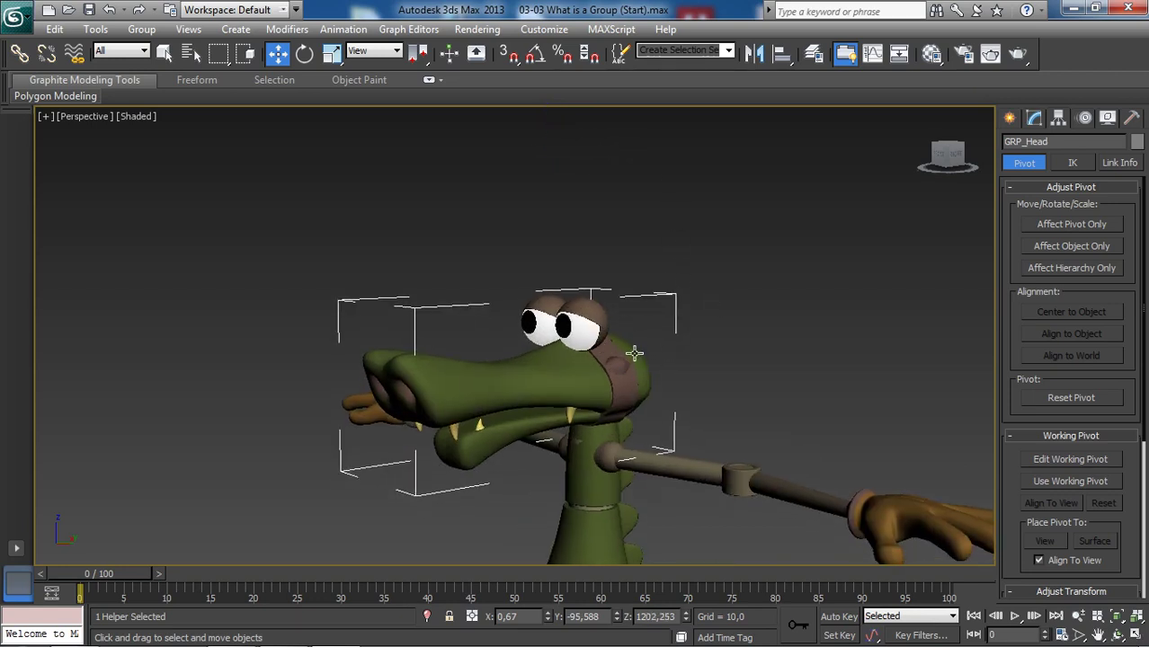
scroll(635, 353, "down", 4)
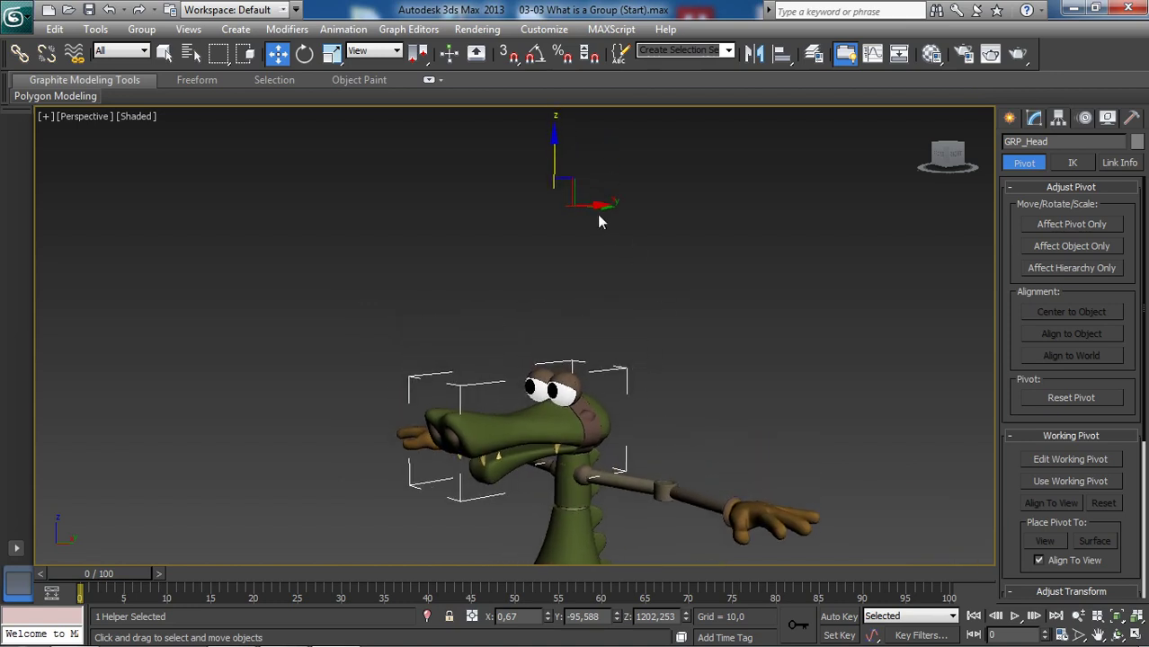
left_click_drag(578, 183, 594, 205)
scroll(535, 490, "up", 4)
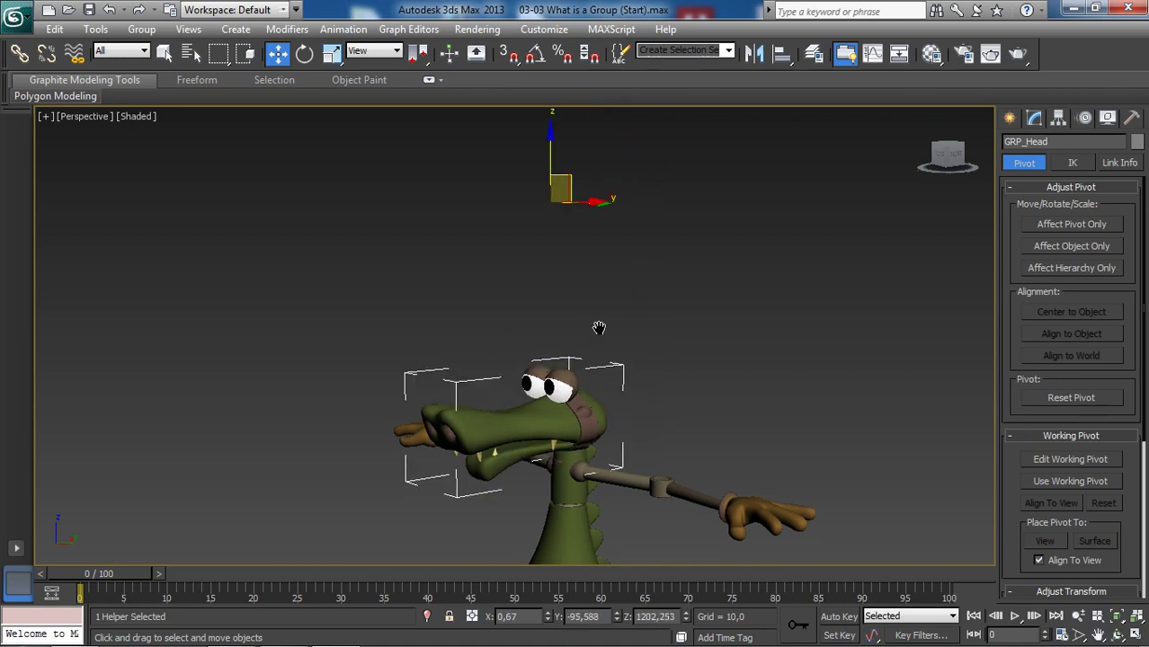
Undo the last moves of the head group and clear the selection.
left_click(730, 303)
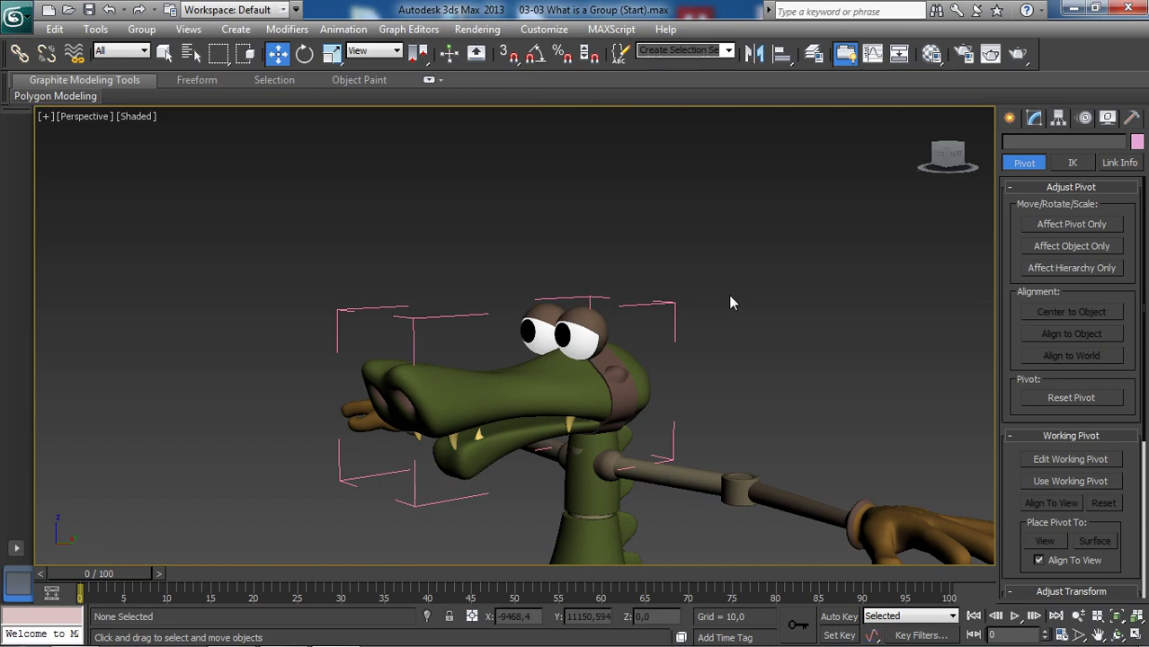
key("ctrl+z")
key("ctrl+z")
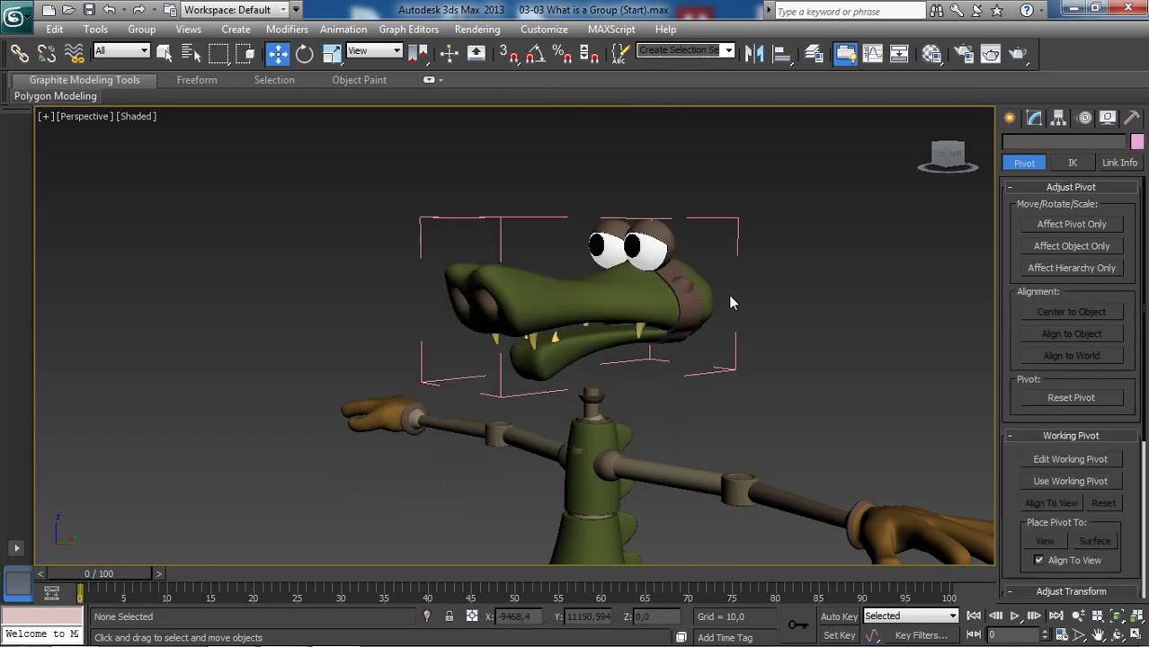
key("ctrl+z")
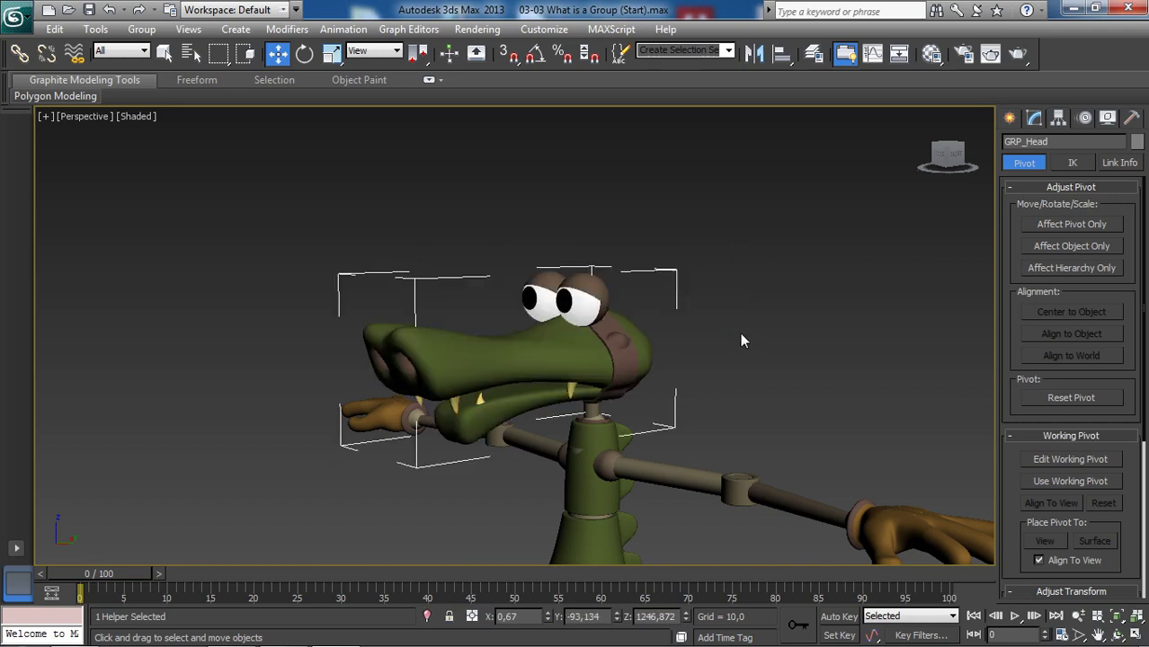
scroll(652, 336, "down", 3)
scroll(610, 328, "up", 2)
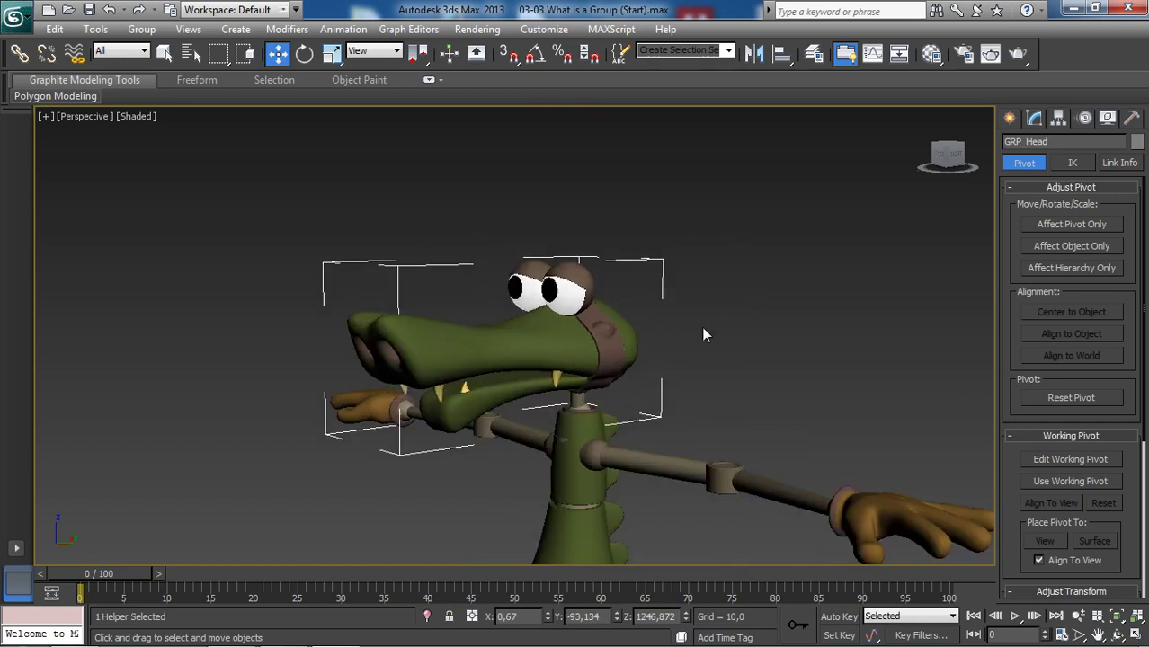
left_click(688, 351)
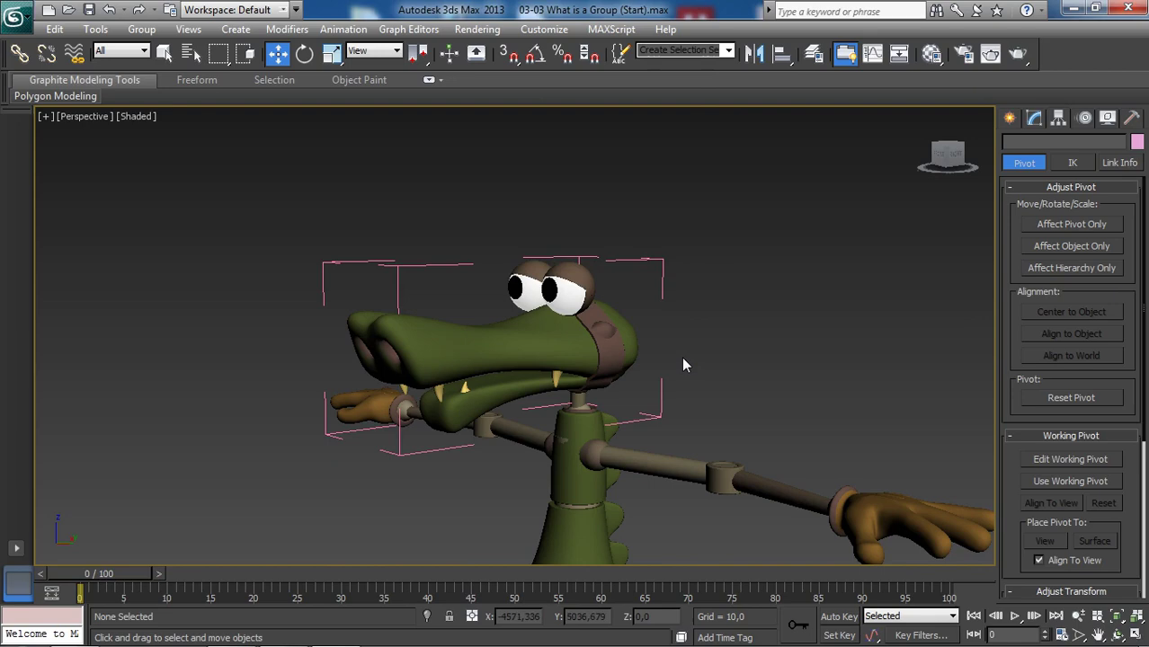
Show the edged faces and attach the crocodile's left hand (HandL) to the open GRP_Head group.
middle_click_drag(688, 366, 711, 396, "alt")
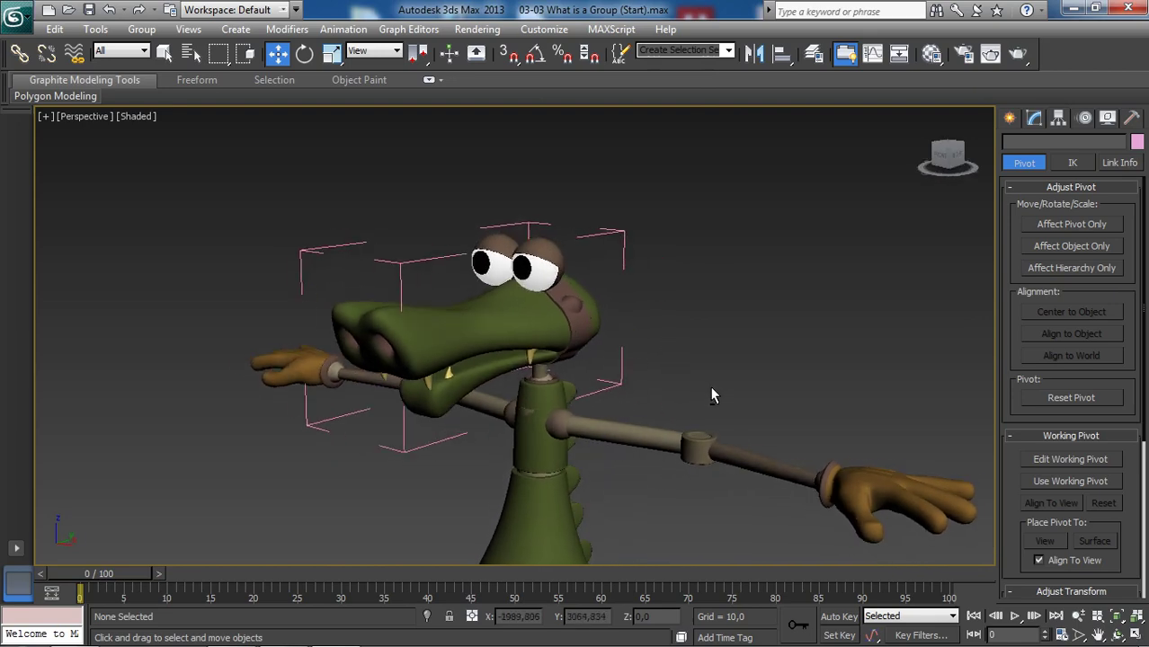
scroll(711, 396, "up", 5)
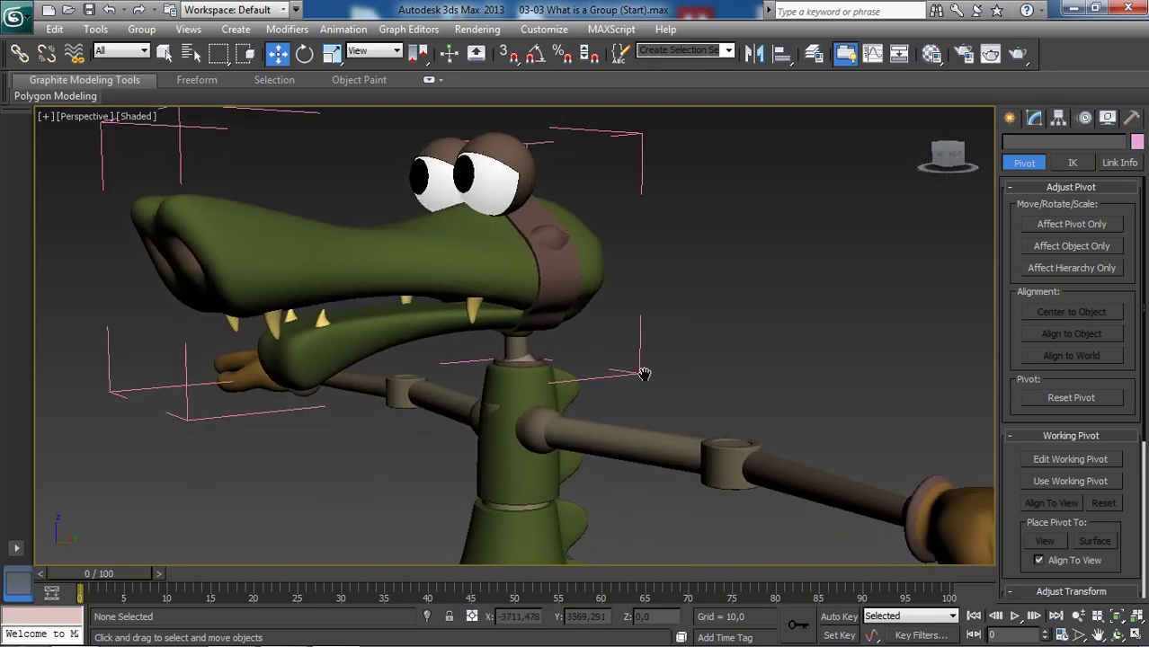
scroll(644, 374, "down", 4)
middle_click_drag(678, 323, 746, 360, "alt")
left_click(852, 452)
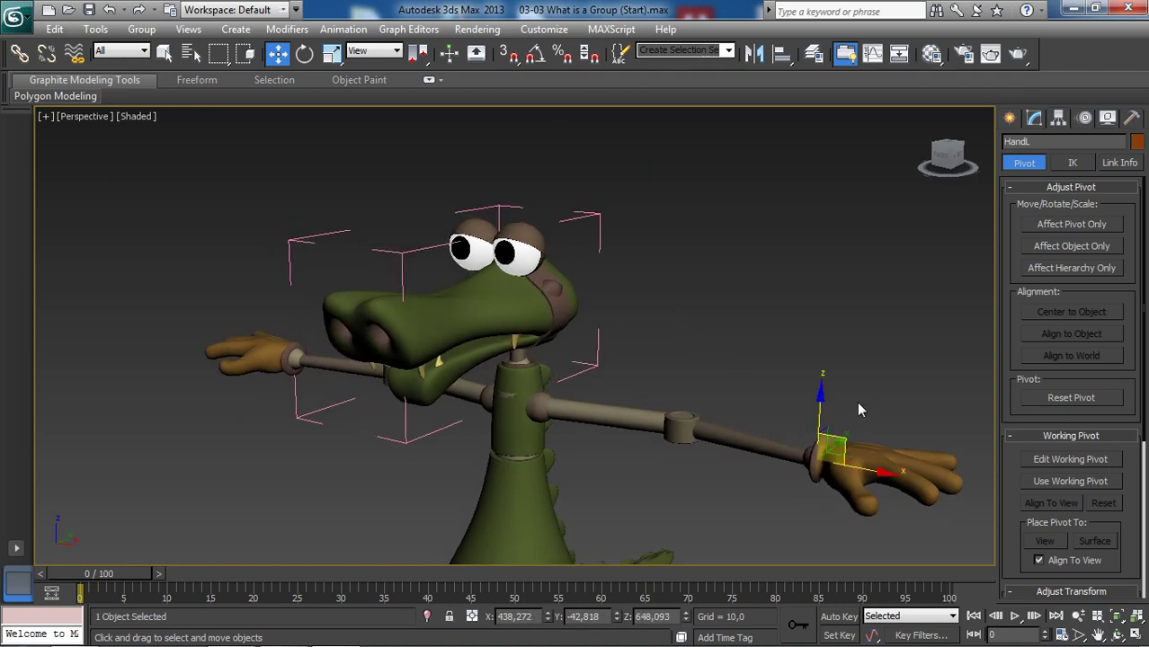
key("F4")
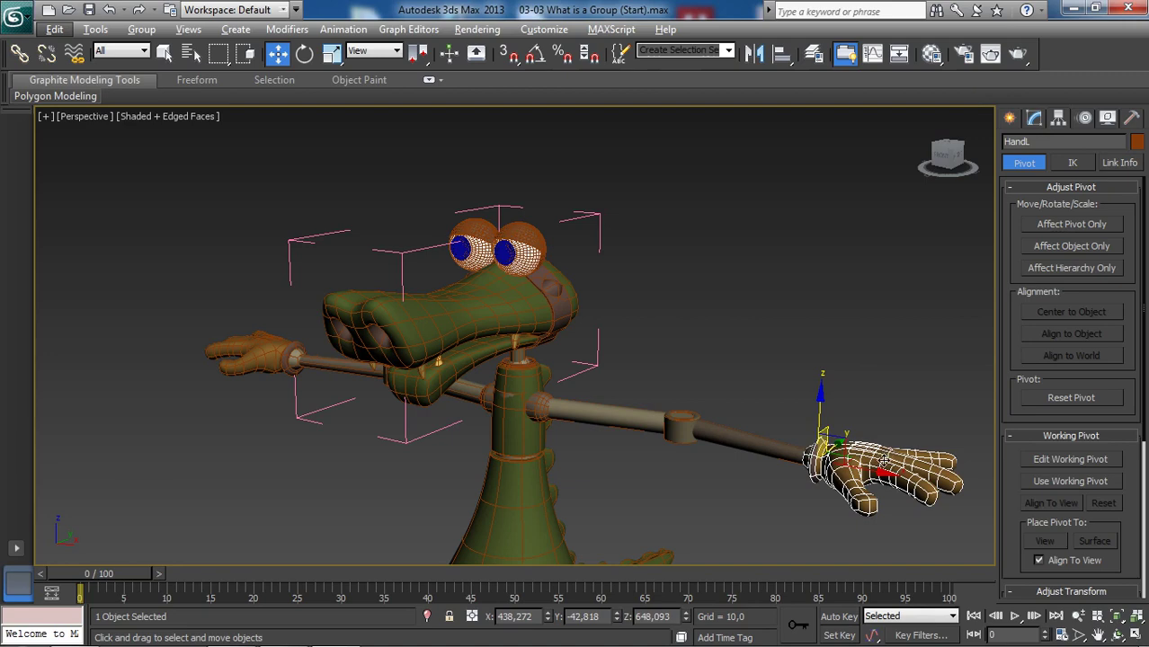
middle_click_drag(605, 303, 549, 274, "alt")
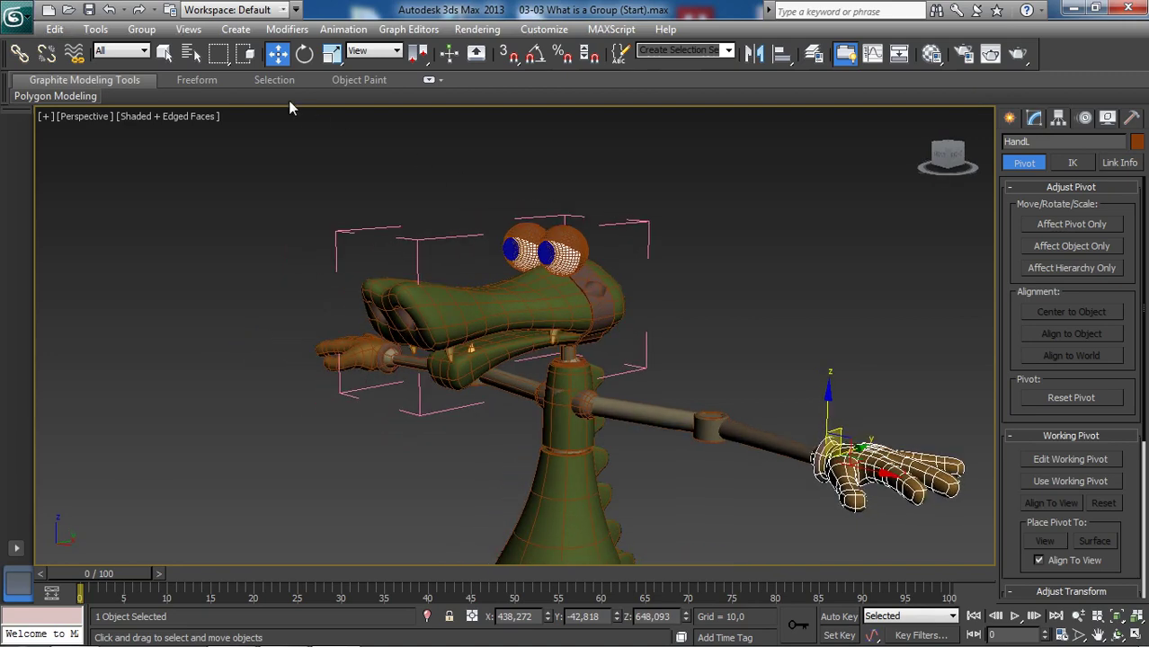
left_click(147, 29)
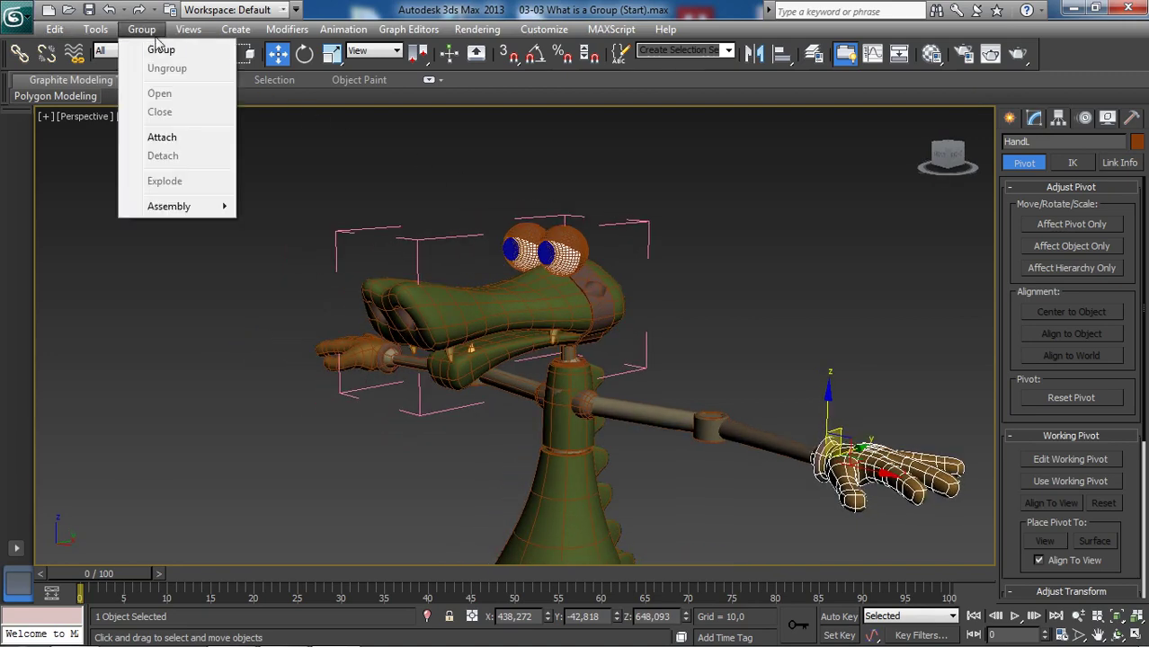
left_click(162, 138)
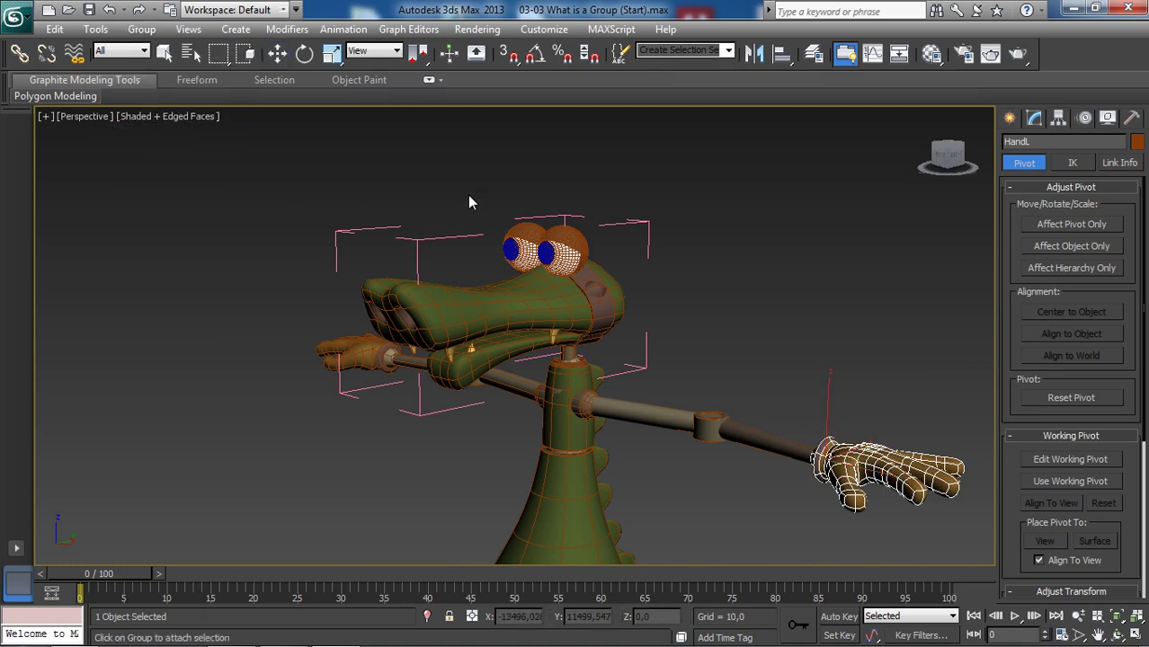
left_click(420, 244)
key("w")
Examine the extent of the head group's bounding box with the left hand attached.
middle_click_drag(630, 302, 663, 380)
scroll(595, 269, "down", 4)
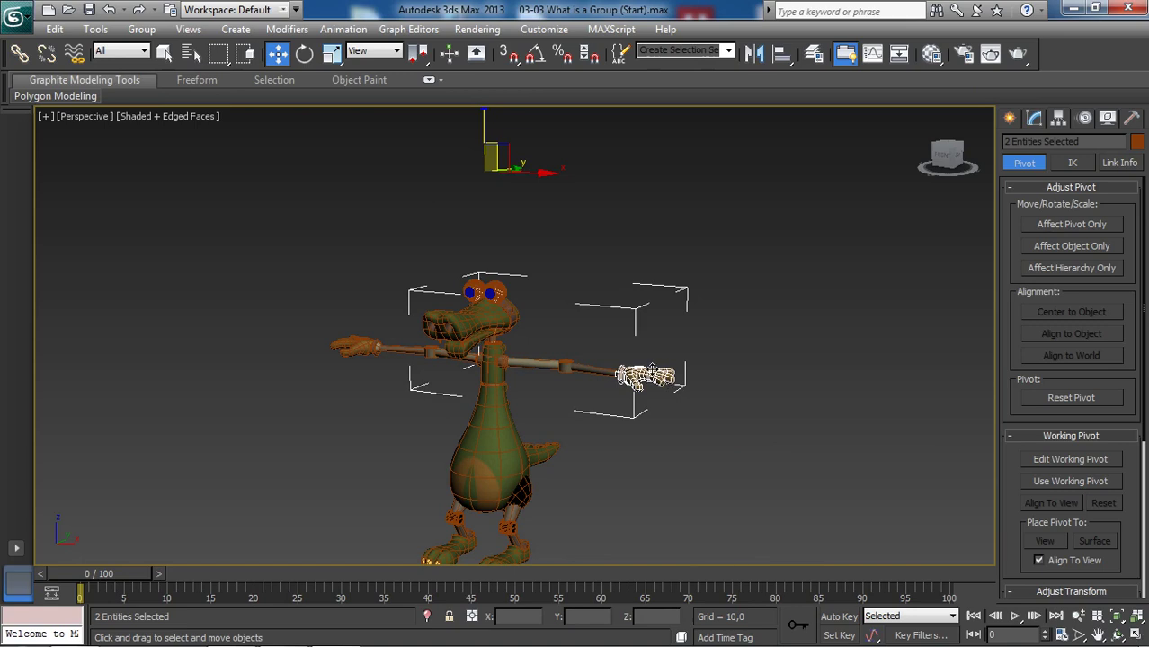
scroll(534, 294, "up", 2)
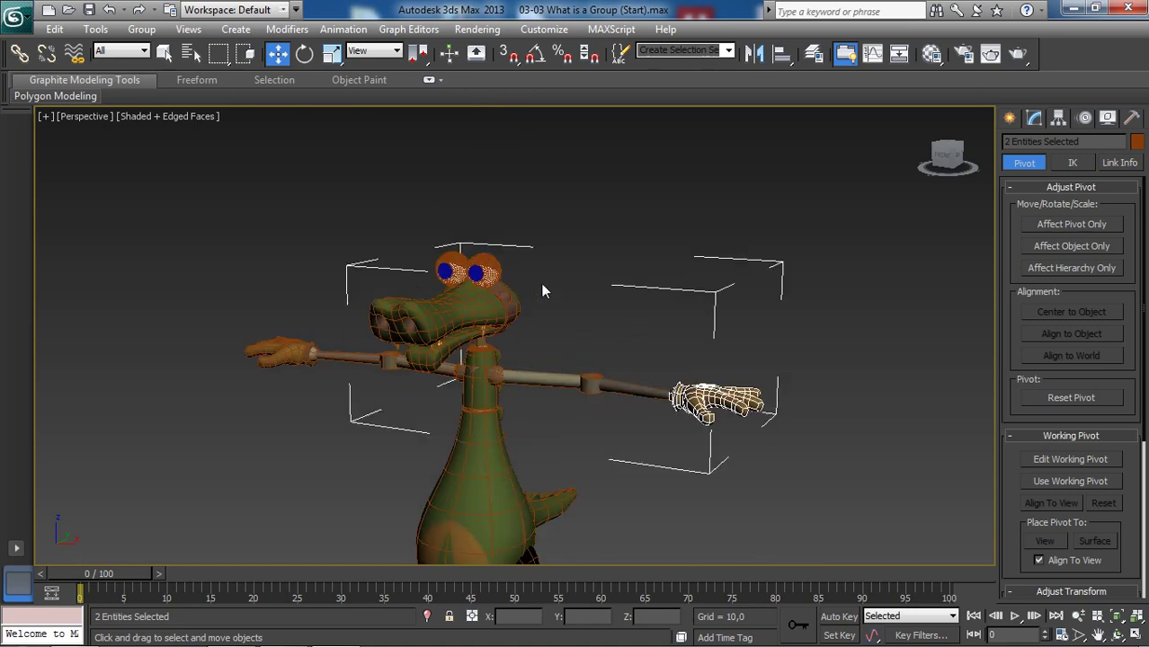
scroll(567, 292, "down", 4)
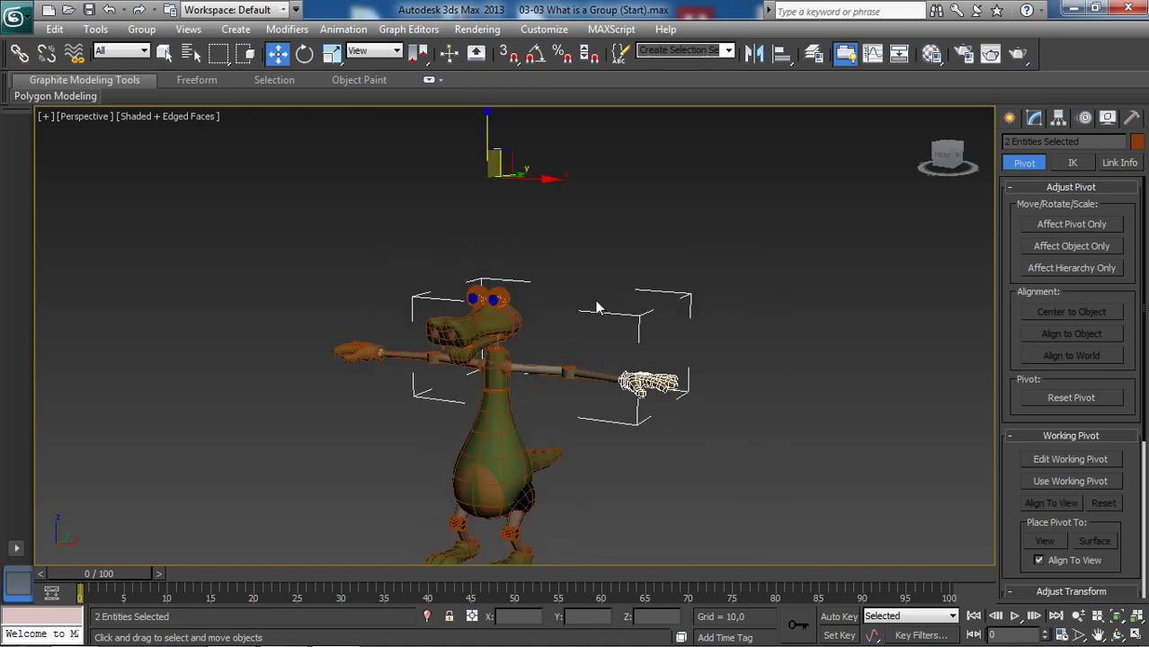
mouse_move(519, 164)
left_mouse_down()
mouse_move(517, 135)
mouse_move(595, 189)
mouse_move(539, 137)
mouse_move(567, 169)
mouse_move(545, 153)
mouse_move(542, 117)
mouse_move(544, 149)
mouse_move(559, 141)
mouse_move(587, 179)
mouse_move(551, 133)
mouse_move(580, 155)
mouse_move(554, 169)
mouse_move(569, 148)
mouse_move(539, 135)
mouse_move(587, 172)
mouse_move(553, 187)
mouse_move(433, 129)
mouse_move(664, 160)
mouse_move(555, 151)
mouse_move(585, 170)
mouse_move(636, 149)
mouse_move(512, 157)
left_mouse_up()
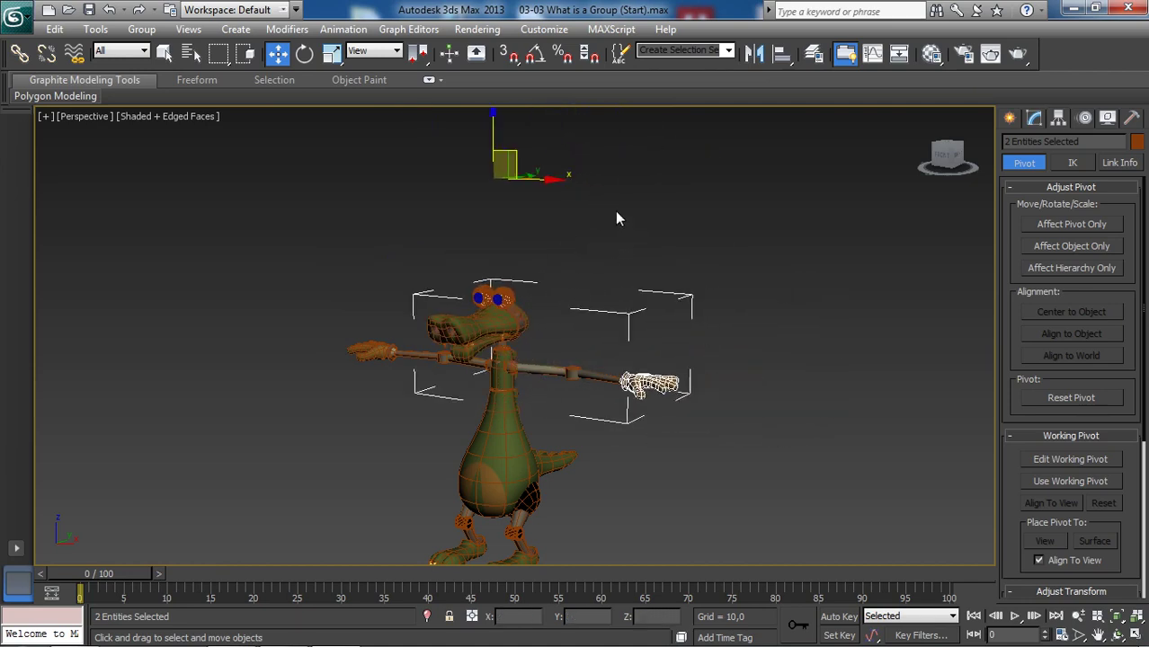
left_click(580, 290)
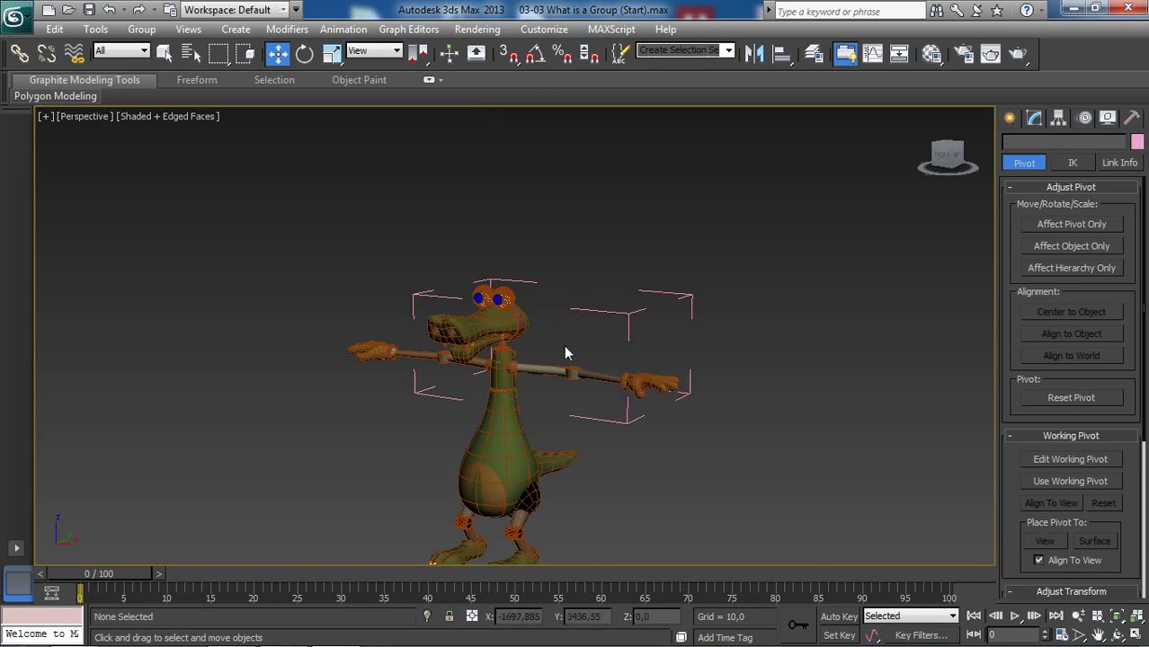
scroll(631, 376, "down", 2)
scroll(638, 381, "up", 4)
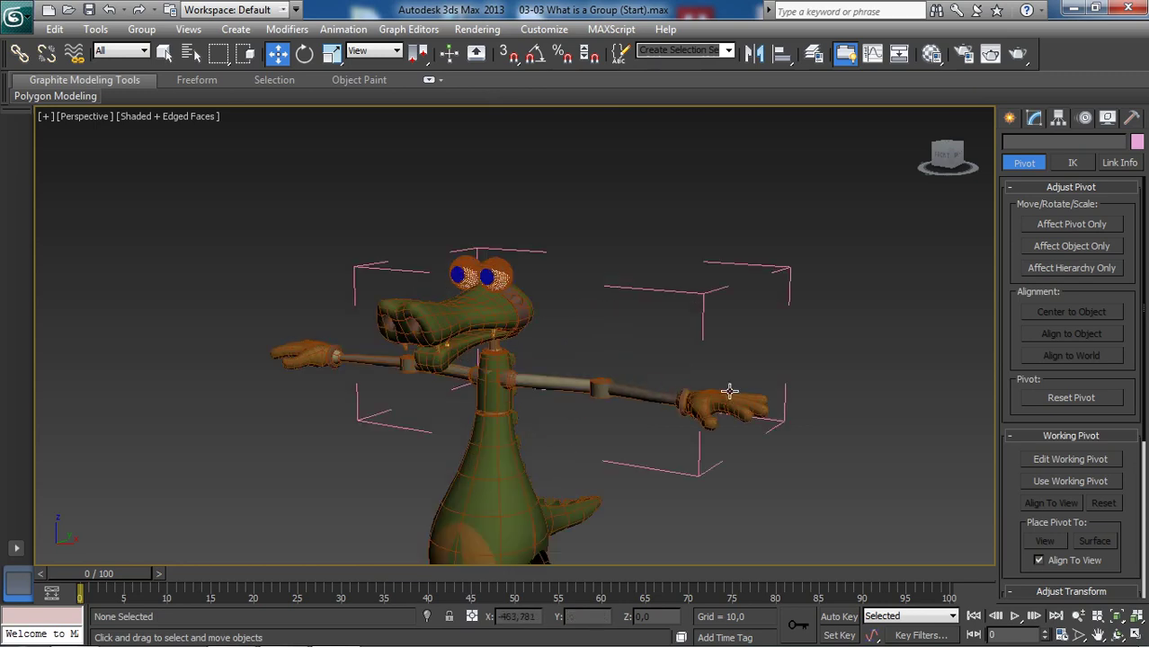
Select the left hand and detach it from the GRP_Head group.
left_click(750, 401)
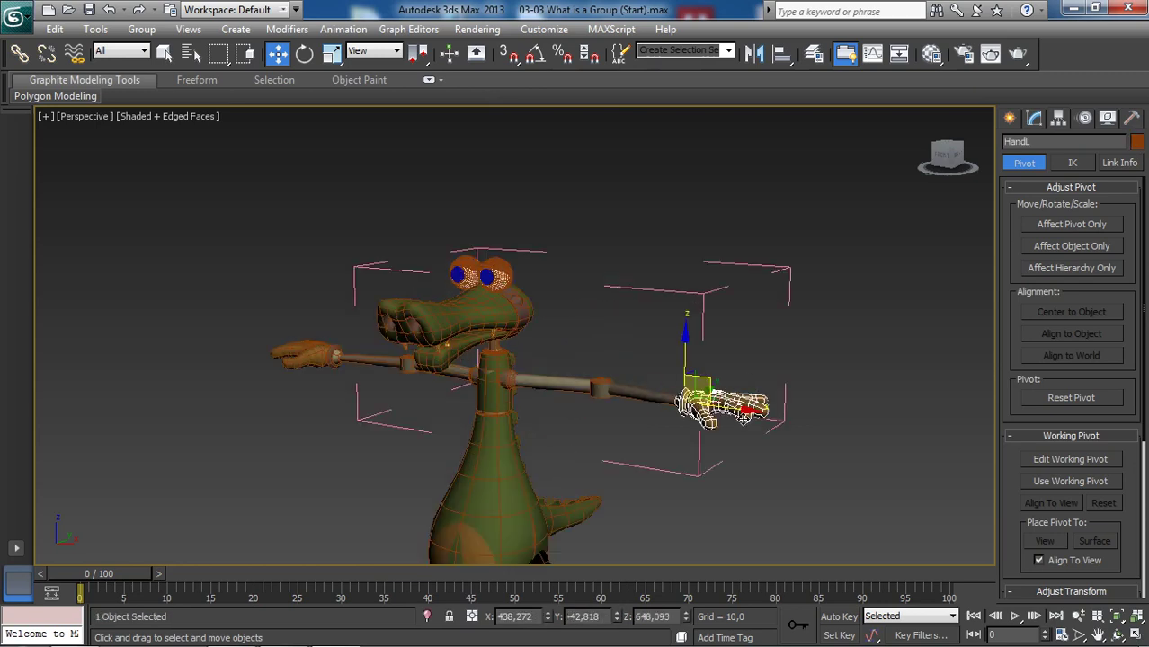
left_click(155, 32)
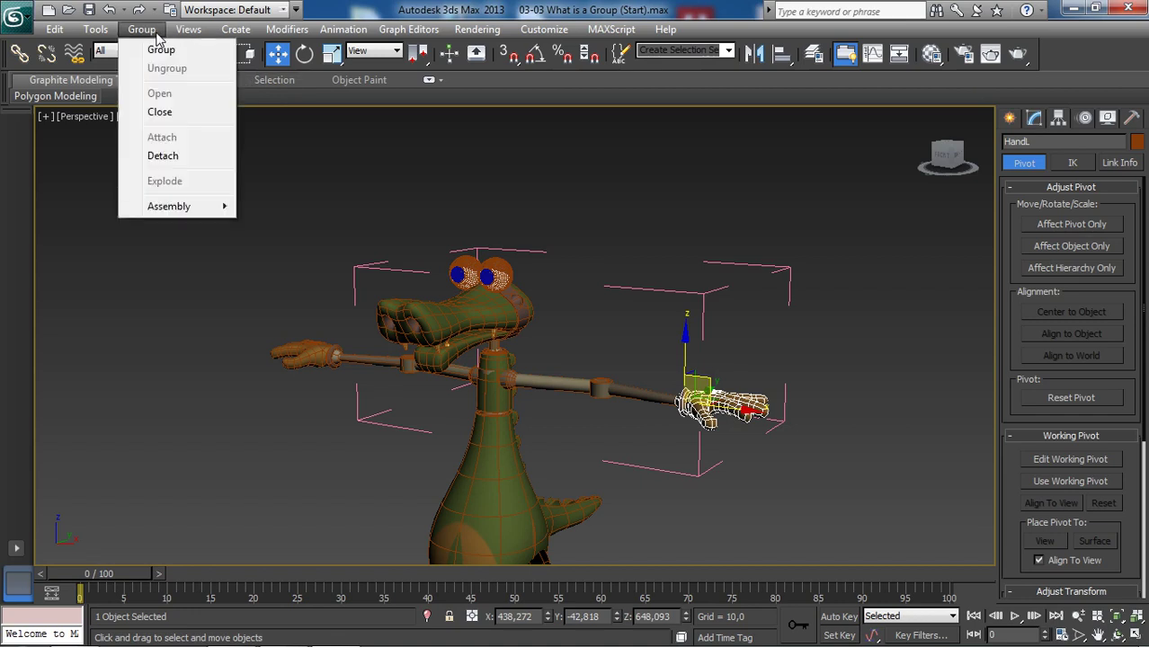
left_click(171, 156)
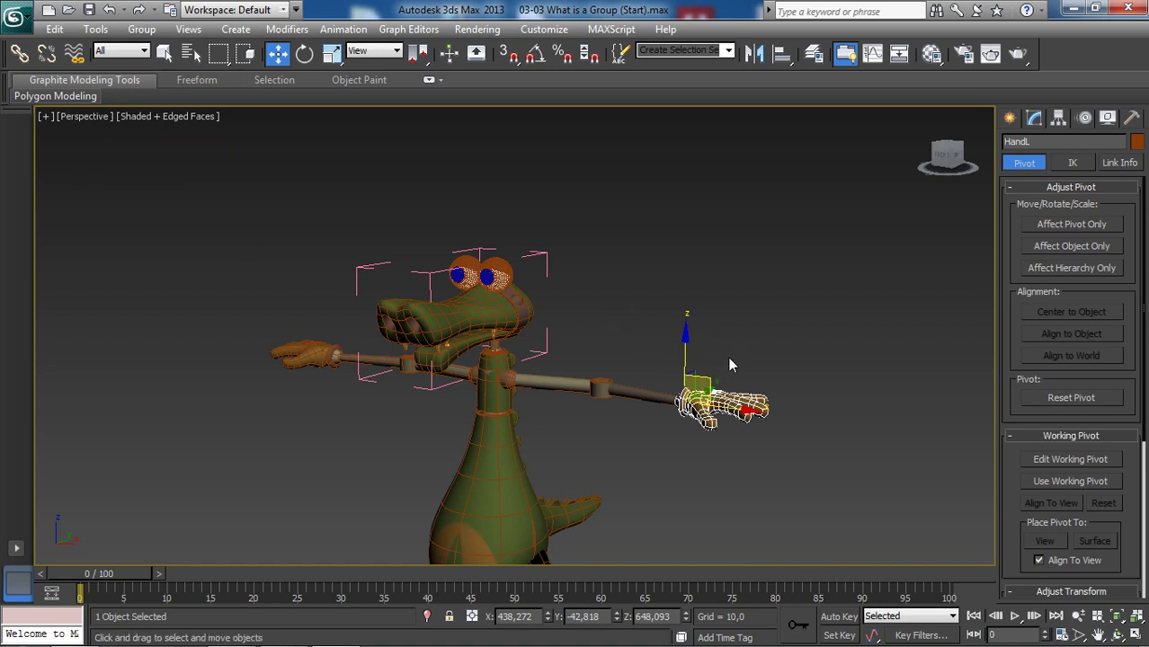
left_click(676, 321)
Select the open group's bounding-box helper and examine where its pivot sits relative to the head.
middle_click_drag(673, 309, 712, 294)
left_click(586, 254)
middle_click_drag(614, 255, 575, 331, "alt")
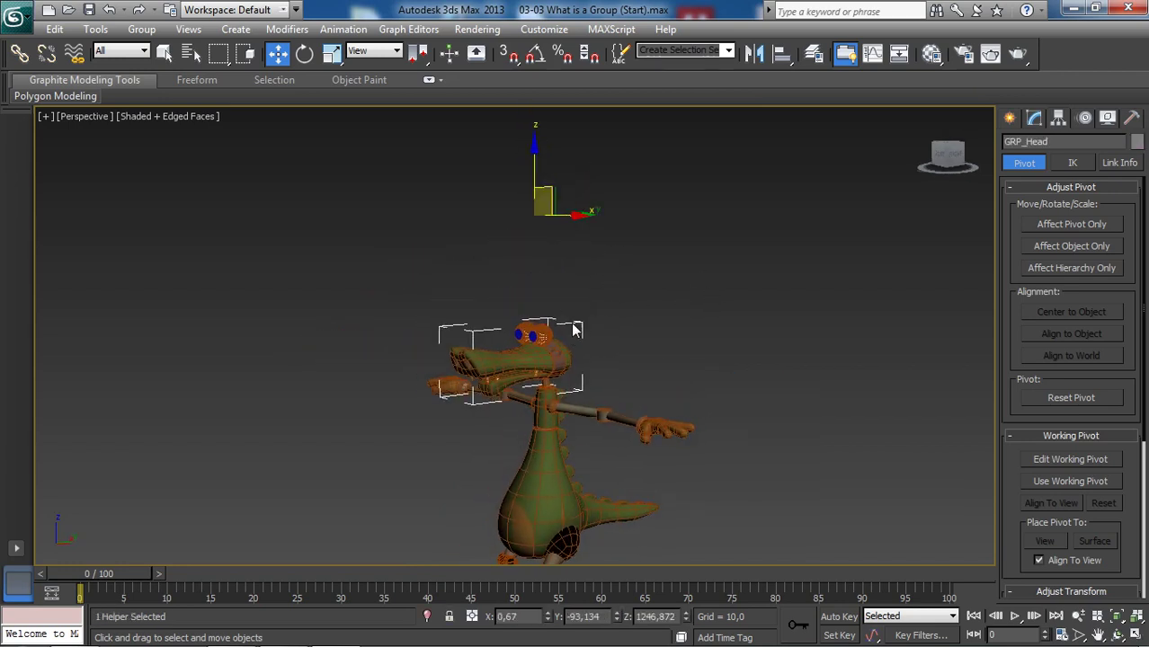
scroll(557, 301, "up", 5)
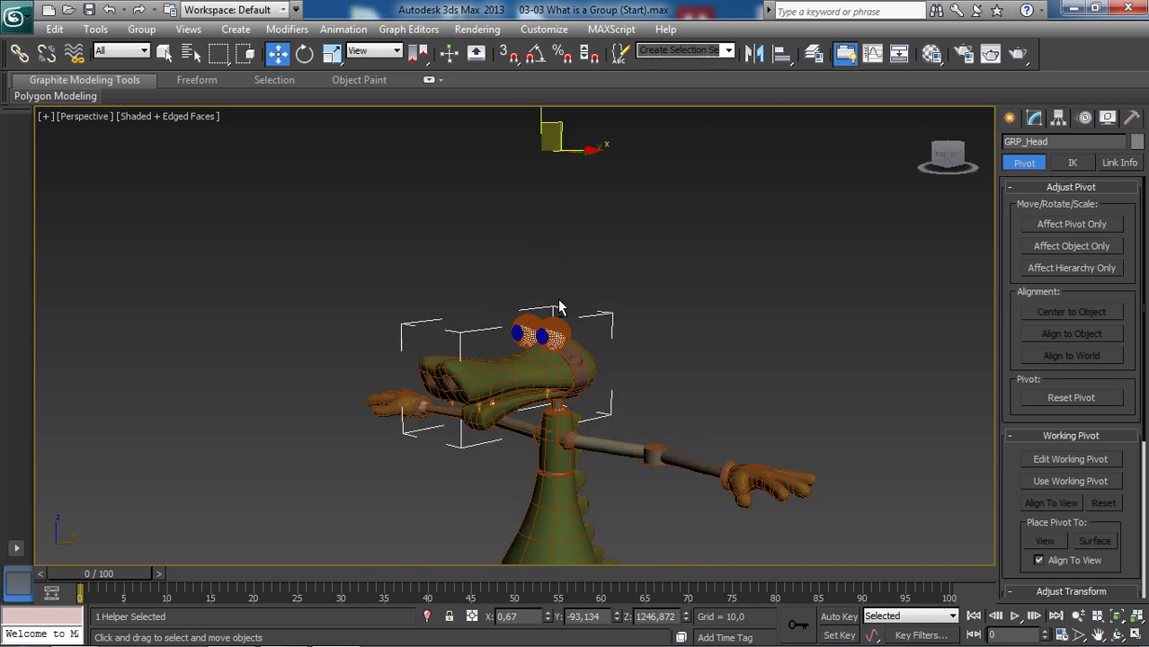
middle_click_drag(530, 335, 554, 349, "alt")
scroll(559, 378, "down", 5)
scroll(550, 355, "up", 2)
middle_click_drag(528, 257, 565, 299, "alt")
scroll(564, 267, "up", 3)
middle_click_drag(636, 282, 626, 279)
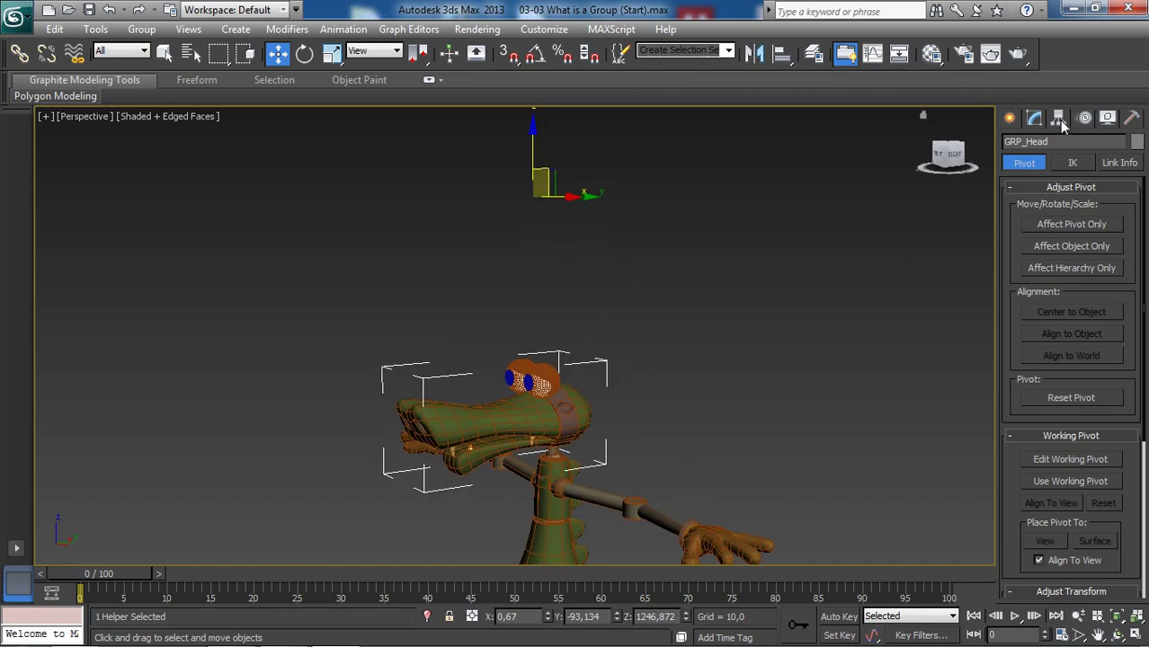
Move only the GRP_Head pivot down to the base of the skull, to about Y -38.6 and Z 749.1.
left_click(1070, 223)
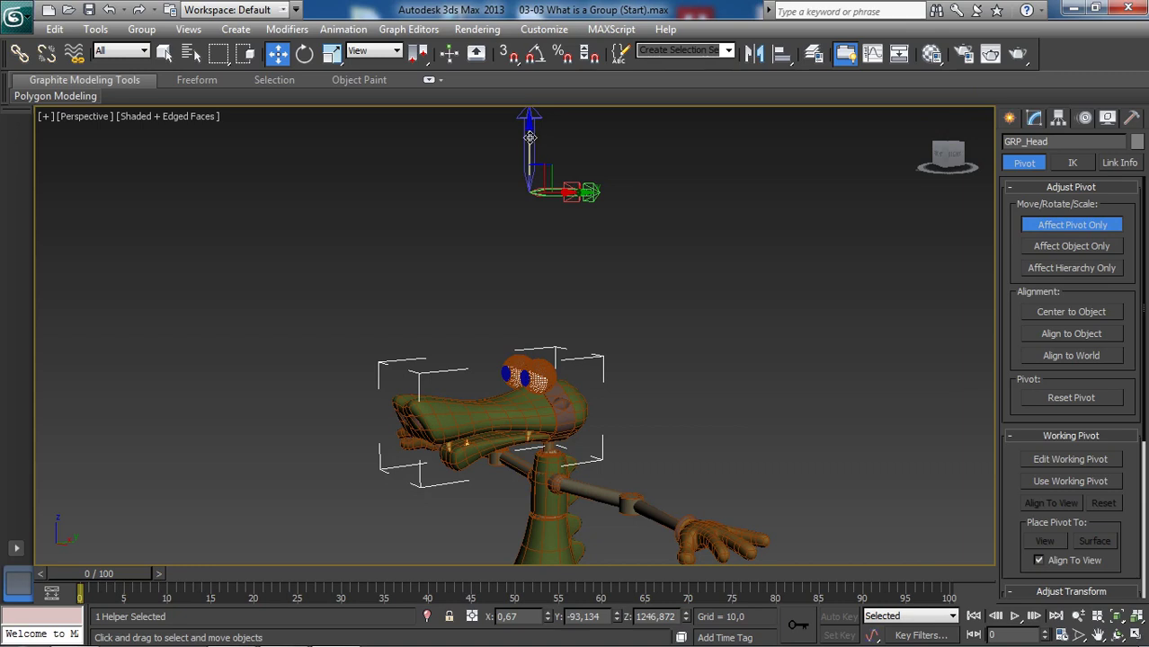
left_click_drag(529, 140, 530, 296)
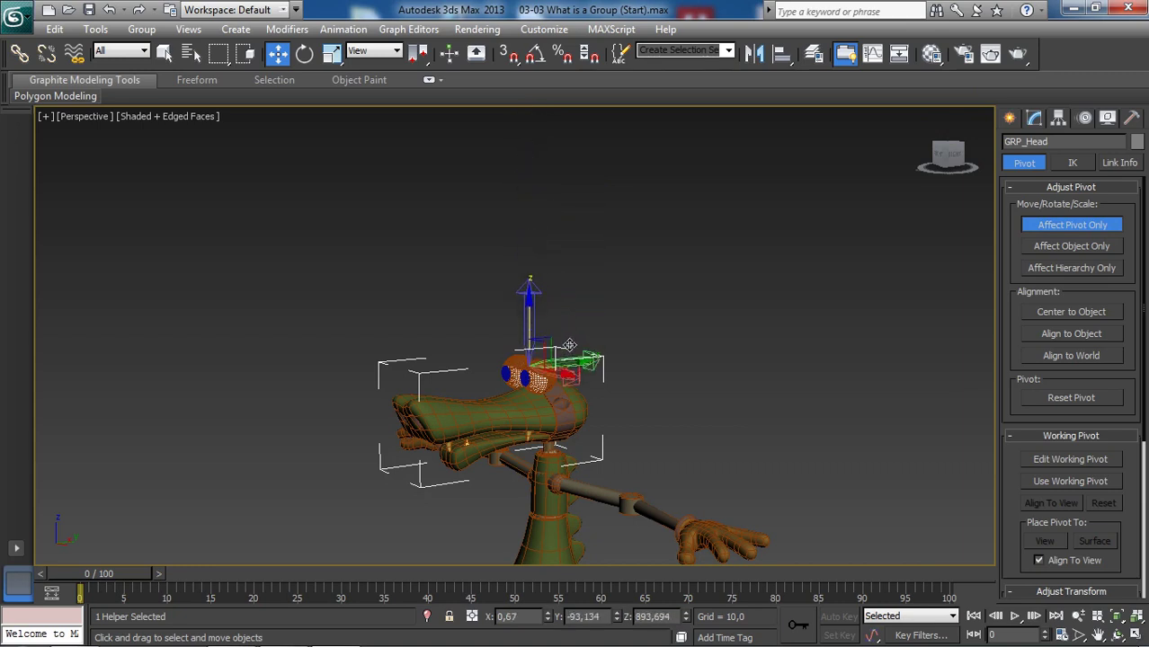
scroll(558, 285, "up", 2)
middle_click_drag(540, 274, 515, 231, "alt")
left_click_drag(515, 233, 556, 351)
scroll(580, 364, "up", 3)
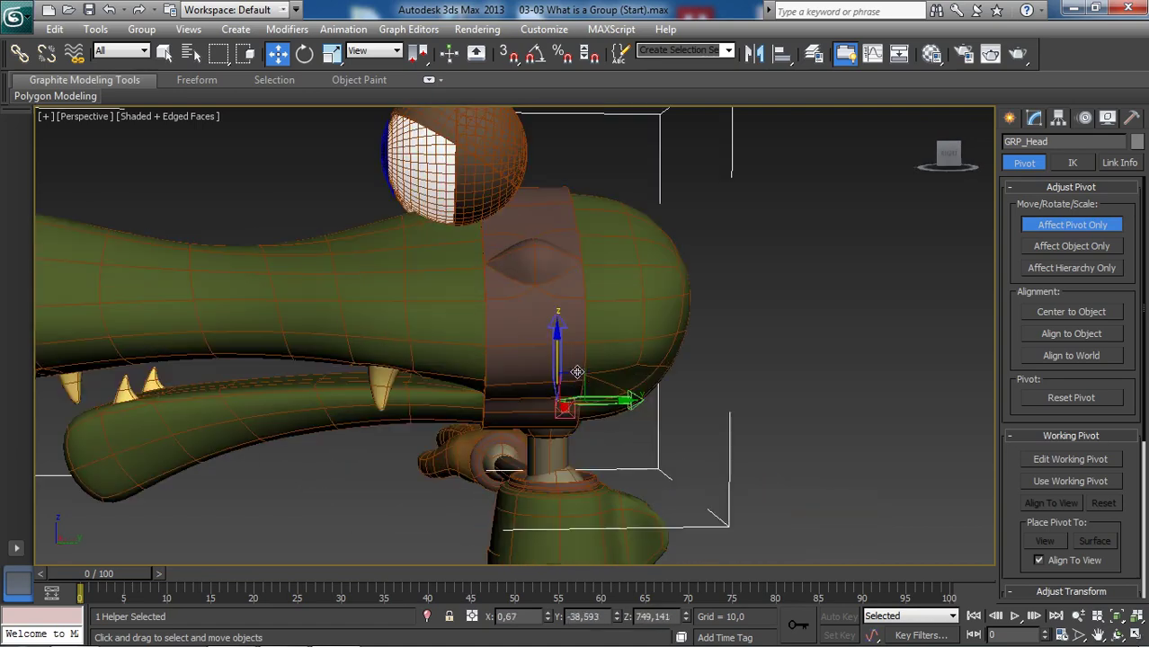
Fine-tune the head group's pivot over the neck joint to about Y -42.5 and Z 741.7, and finish adjusting the pivot.
middle_click_drag(580, 366, 570, 316)
left_click_drag(578, 334, 574, 348)
mouse_move(573, 349)
middle_mouse_down("alt")
mouse_move(538, 339)
mouse_move(584, 357)
middle_mouse_up("alt")
left_click_drag(584, 358, 578, 358)
key("shift+z")
key("shift+z")
key("shift+z")
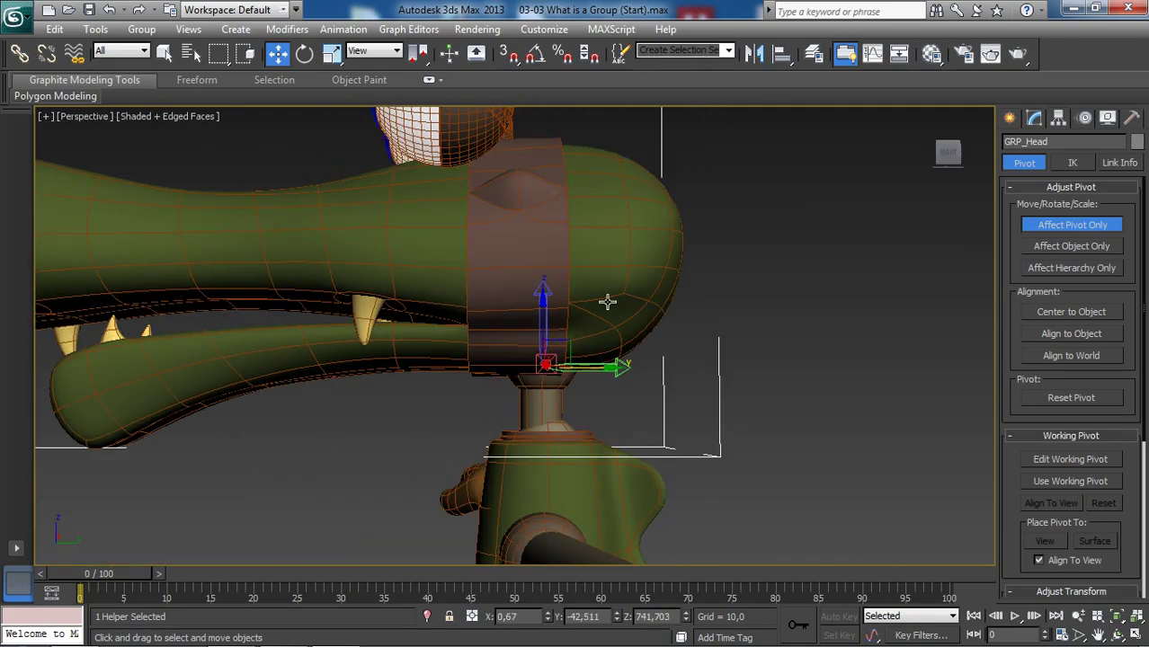
left_click(1069, 221)
Try rotating the whole head group around its relocated pivot on several axes.
scroll(657, 264, "down", 3)
middle_click_drag(657, 264, 577, 308, "alt")
key("e")
left_click_drag(577, 307, 554, 342)
middle_click_drag(554, 341, 706, 331, "alt")
left_click_drag(405, 340, 366, 362)
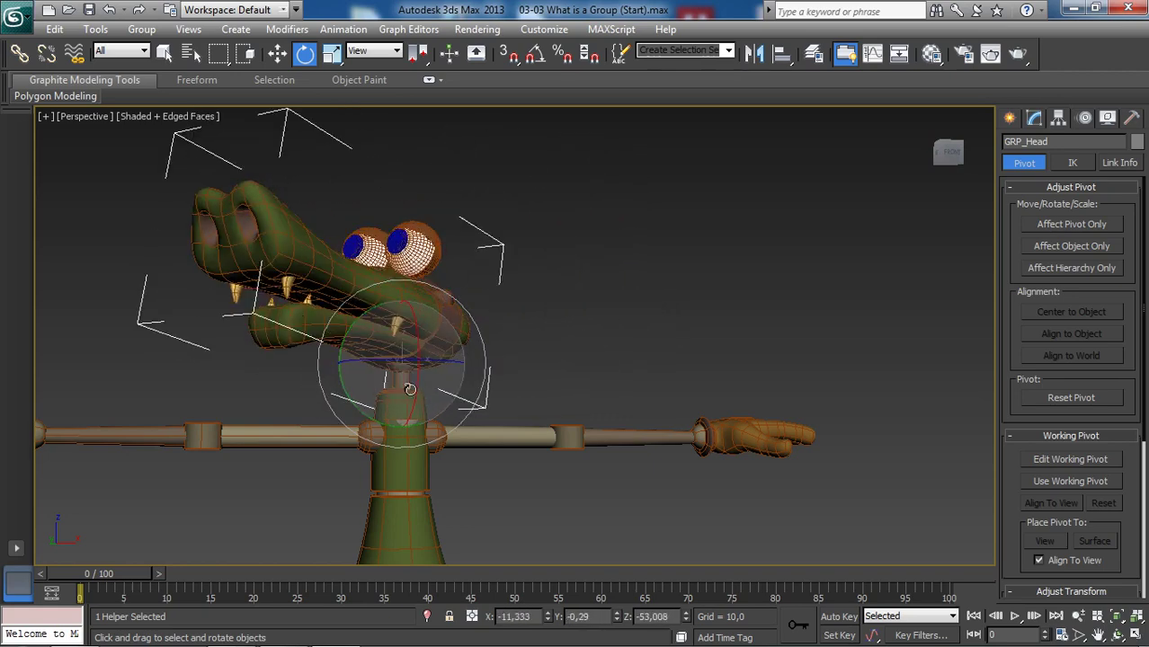
middle_click_drag(539, 405, 507, 406, "alt")
middle_click_drag(434, 403, 504, 410)
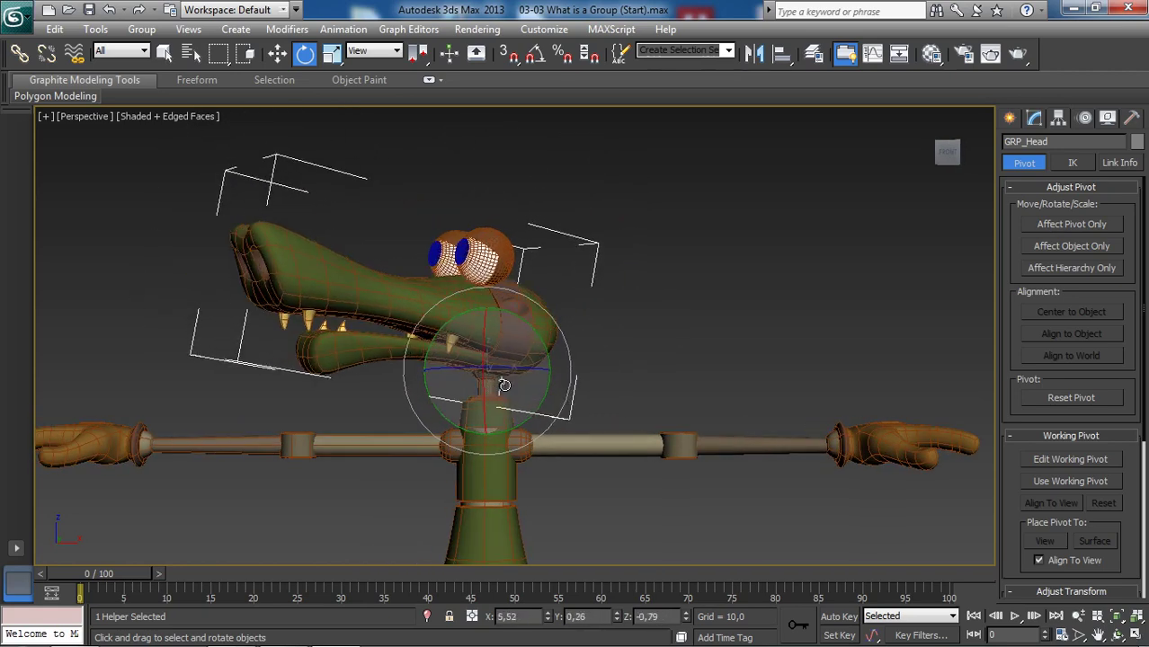
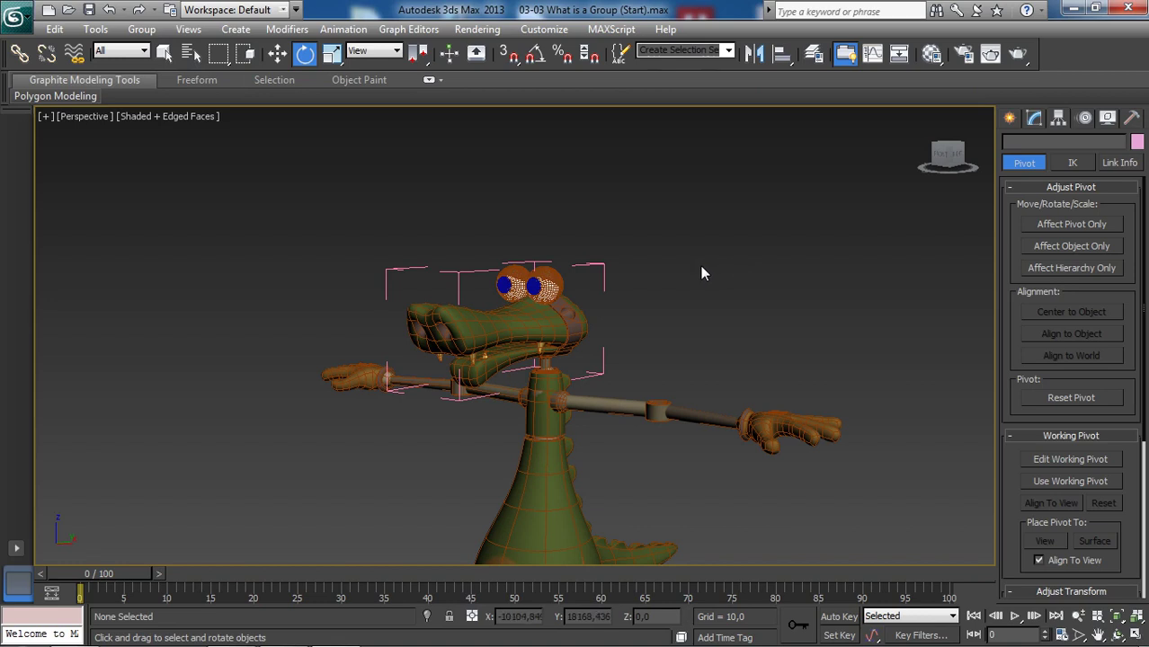
Select the open GRP_Head group's bounding-box helper and close the group.
left_click(606, 270)
scroll(607, 269, "up", 3)
key("w")
middle_click_drag(638, 271, 645, 293)
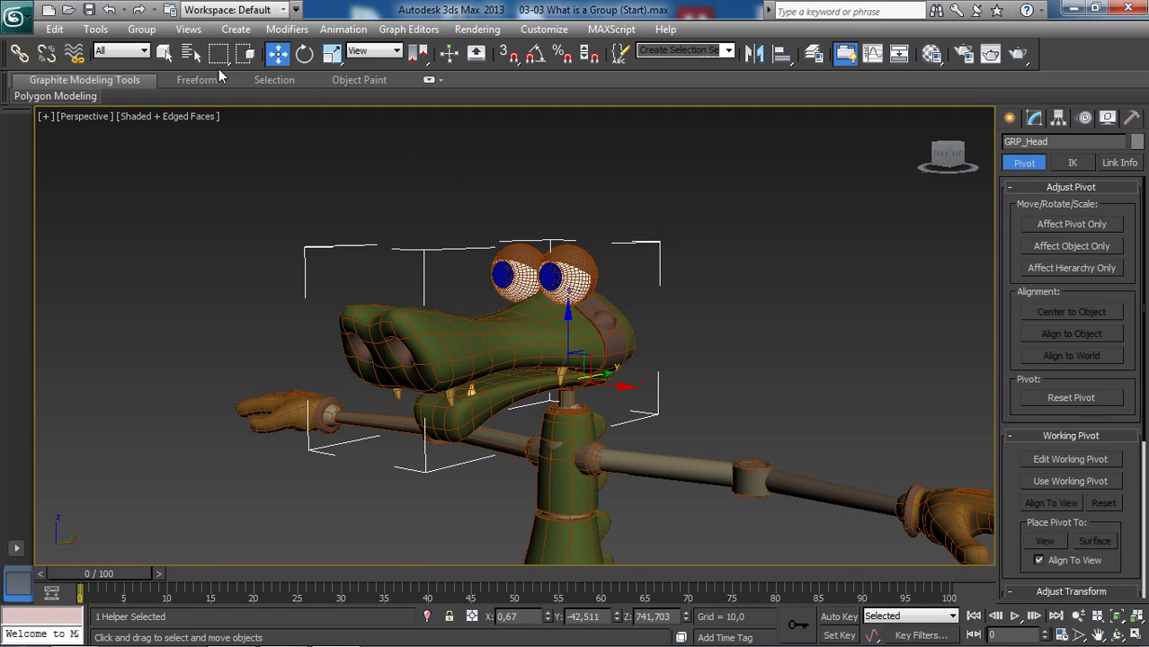
left_click(141, 29)
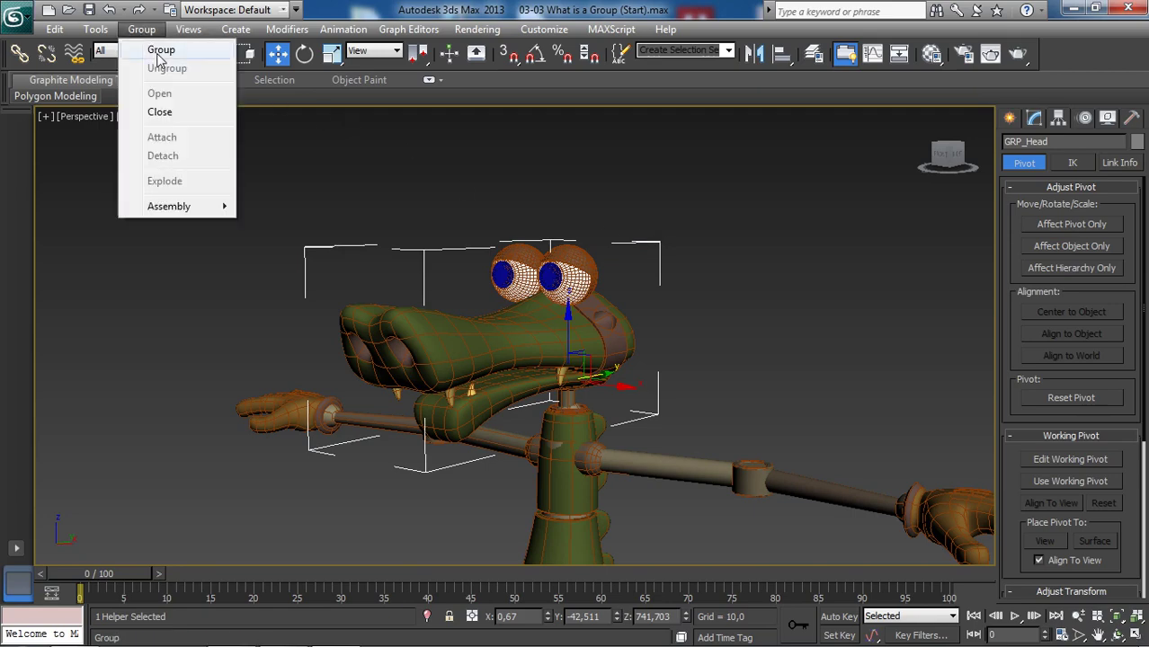
left_click(162, 113)
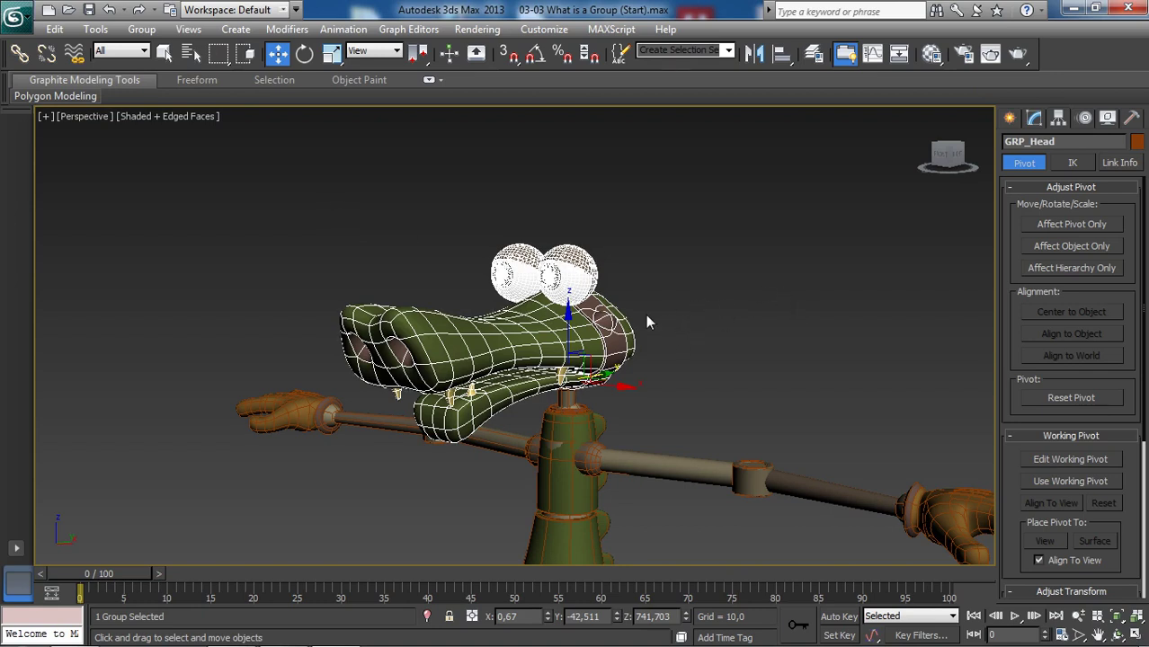
Explode the closed GRP_Head group, then clear the selection and check the separated head parts.
left_click(138, 32)
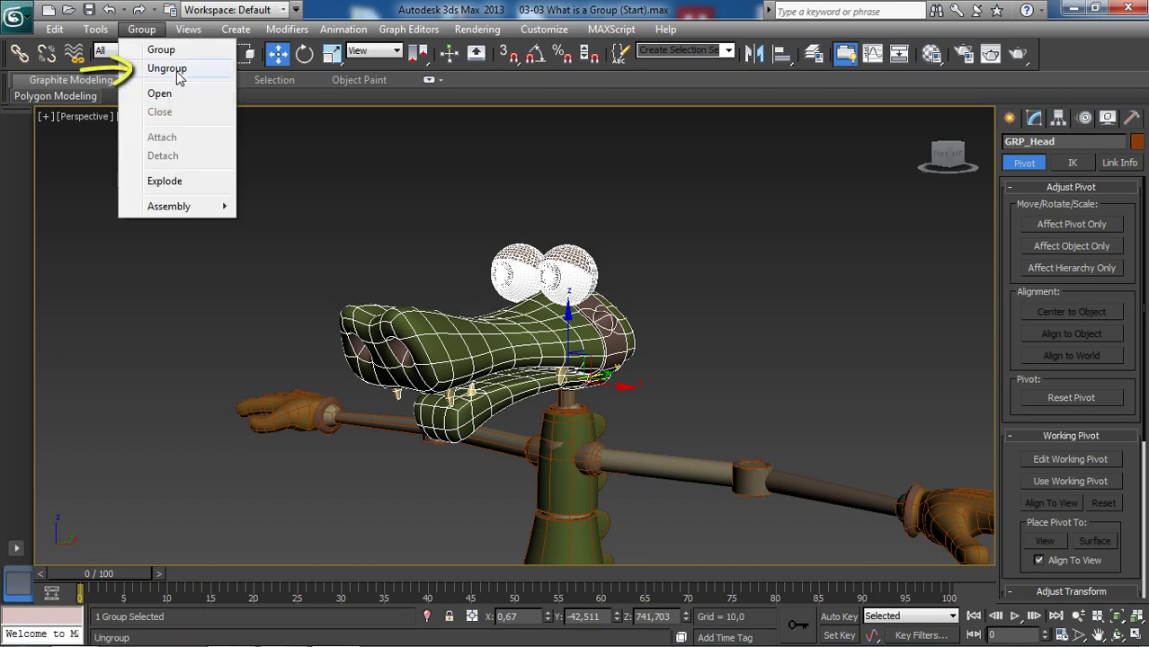
left_click(193, 183)
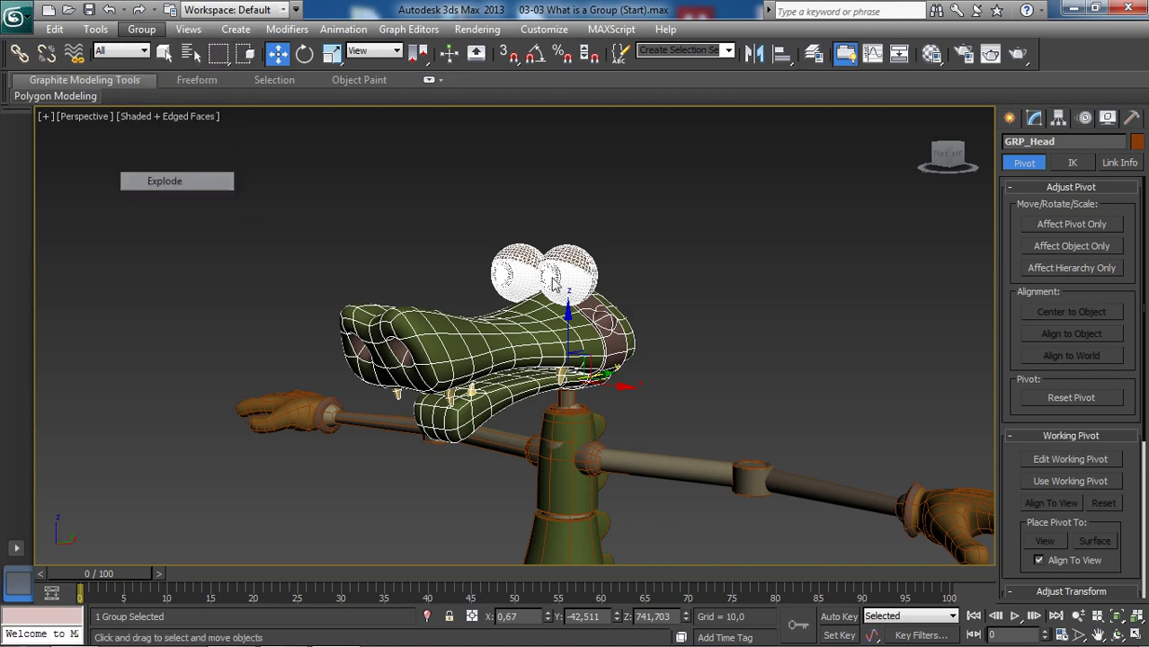
left_click(720, 290)
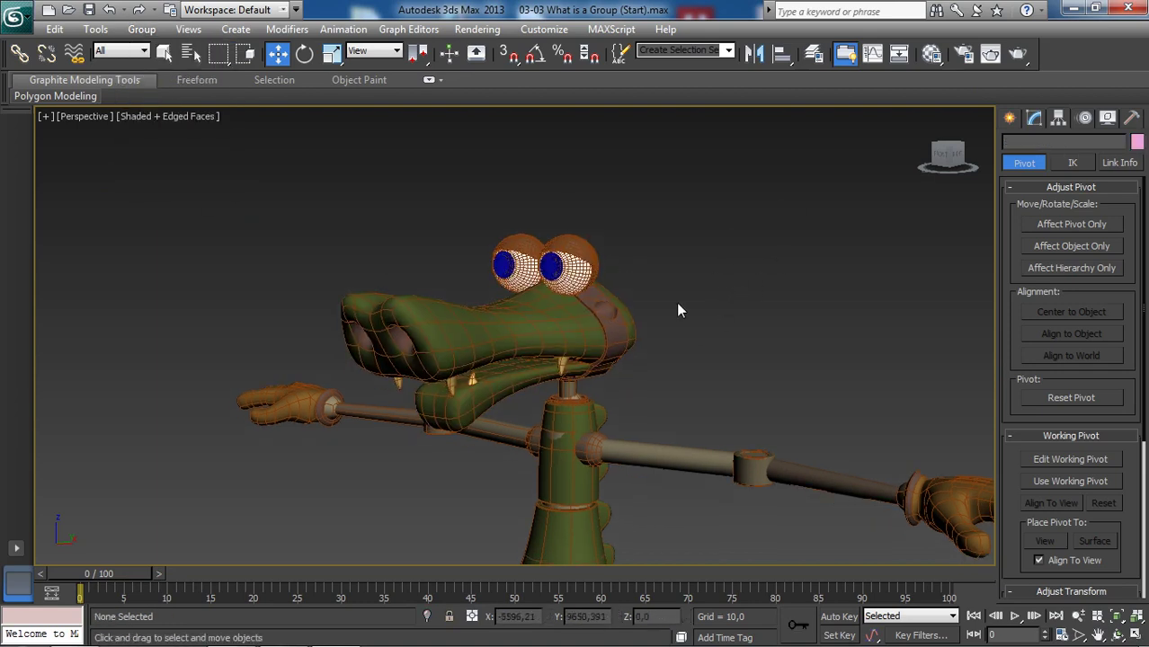
left_click(598, 315)
middle_click_drag(710, 364, 651, 276, "alt")
left_click(674, 283)
left_click(629, 271)
left_click(695, 282)
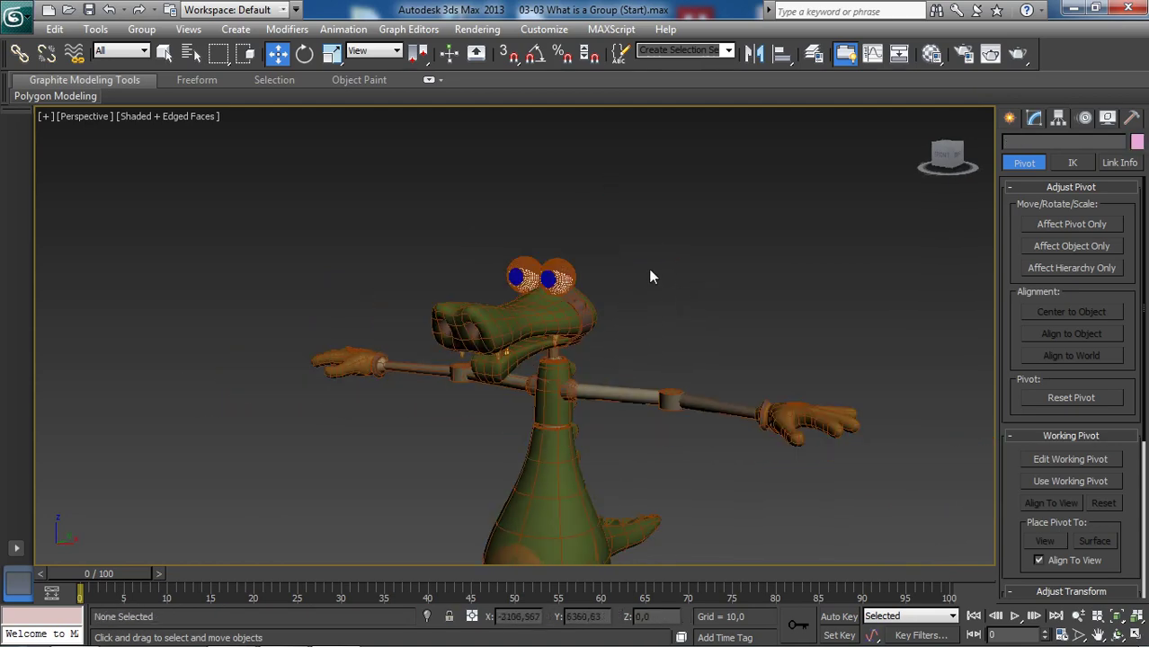
Show the scene in Schematic View and examine the crocodile's object nodes around Arm_LLwr.
left_click(898, 55)
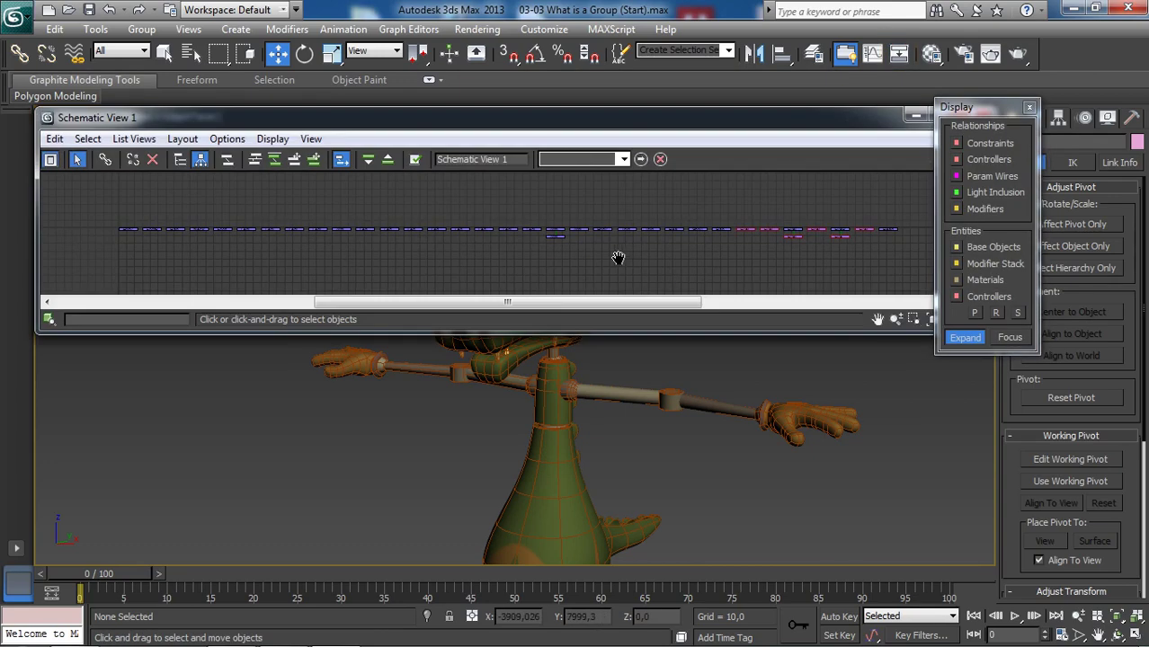
scroll(560, 247, "up", 6)
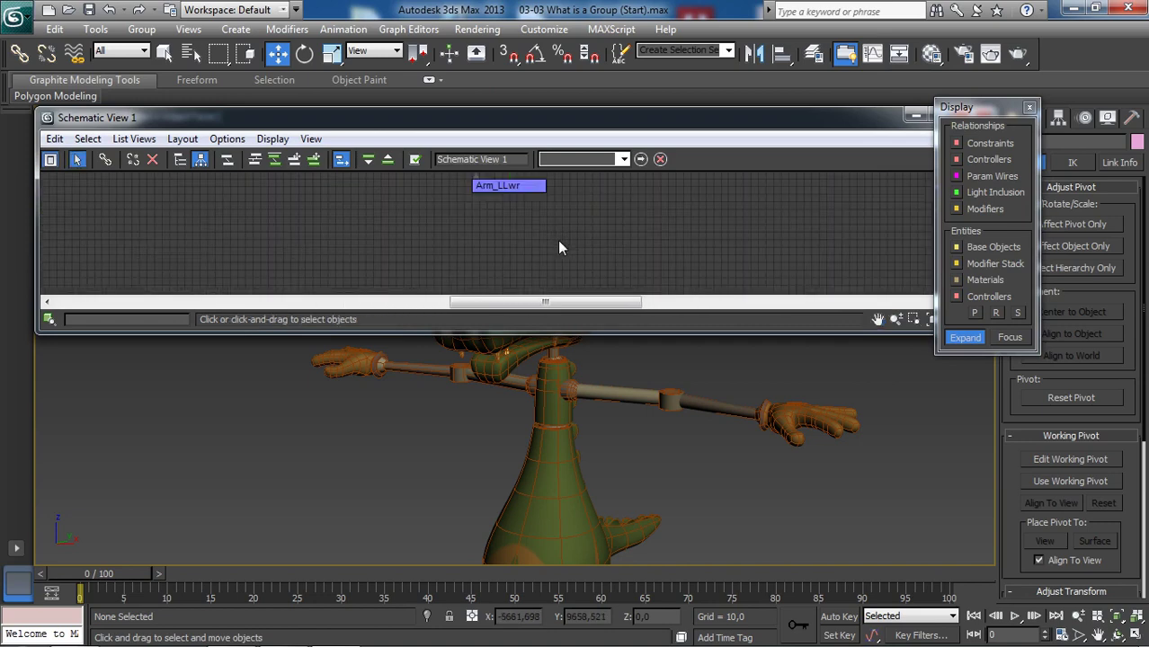
scroll(558, 248, "down", 6)
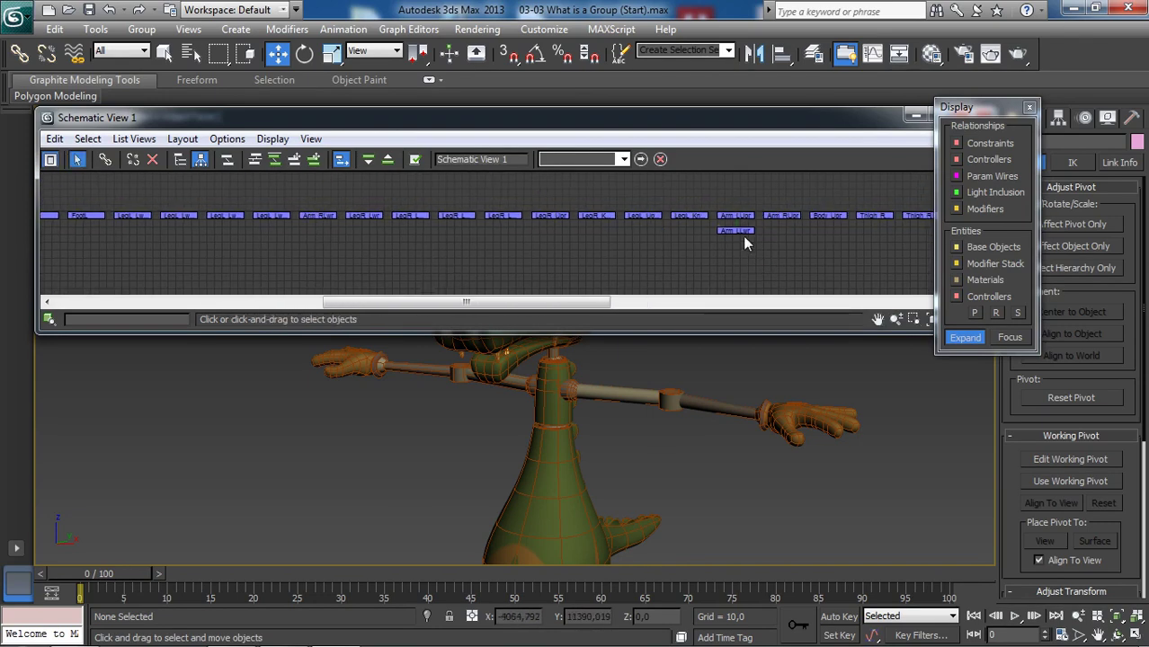
middle_click_drag(744, 238, 732, 230)
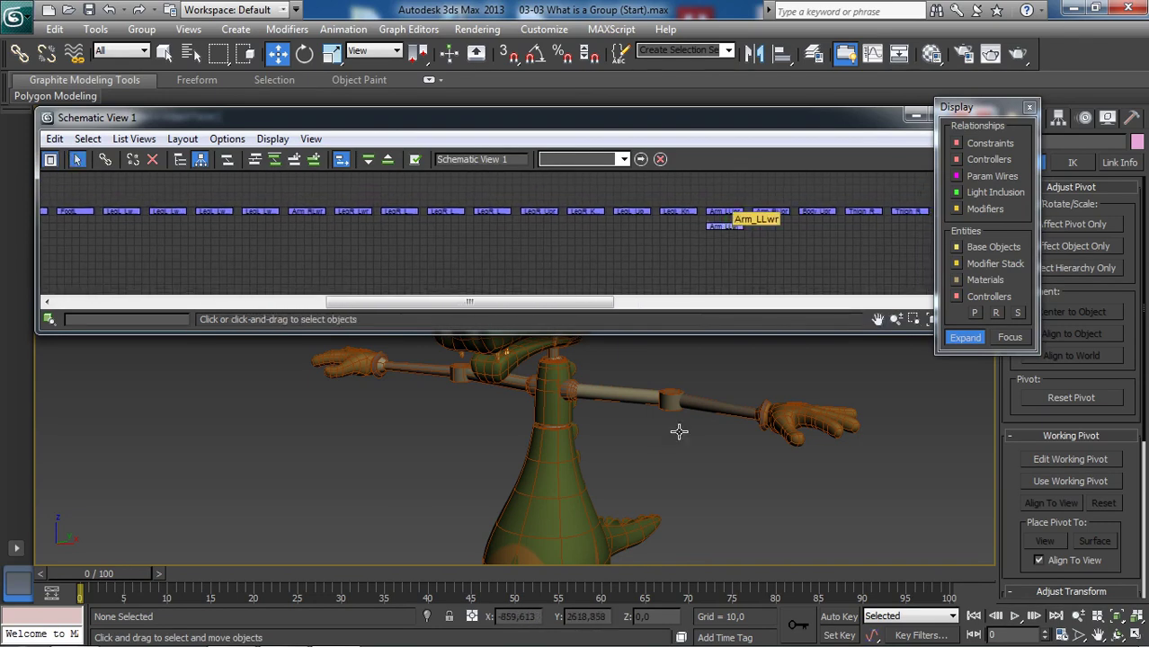
Undo the explode and the closing of the head group, returning to the open GRP_Head helper.
scroll(693, 468, "down", 6)
middle_click_drag(599, 392, 620, 466)
scroll(646, 445, "up", 3)
key("ctrl+z")
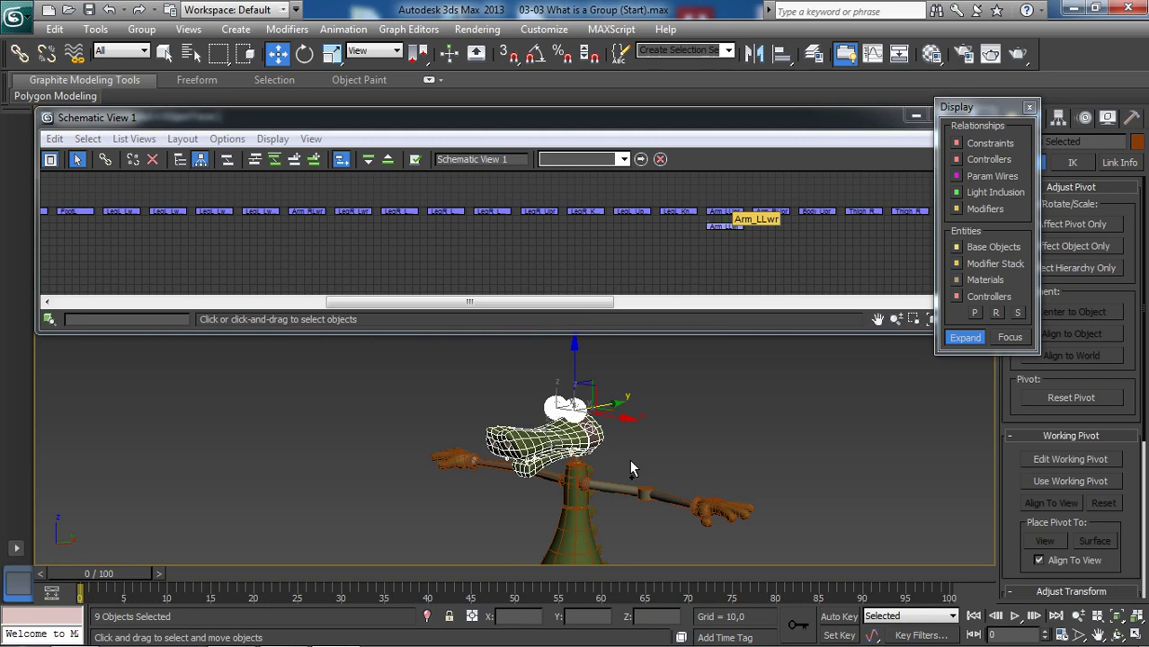
left_click(630, 463)
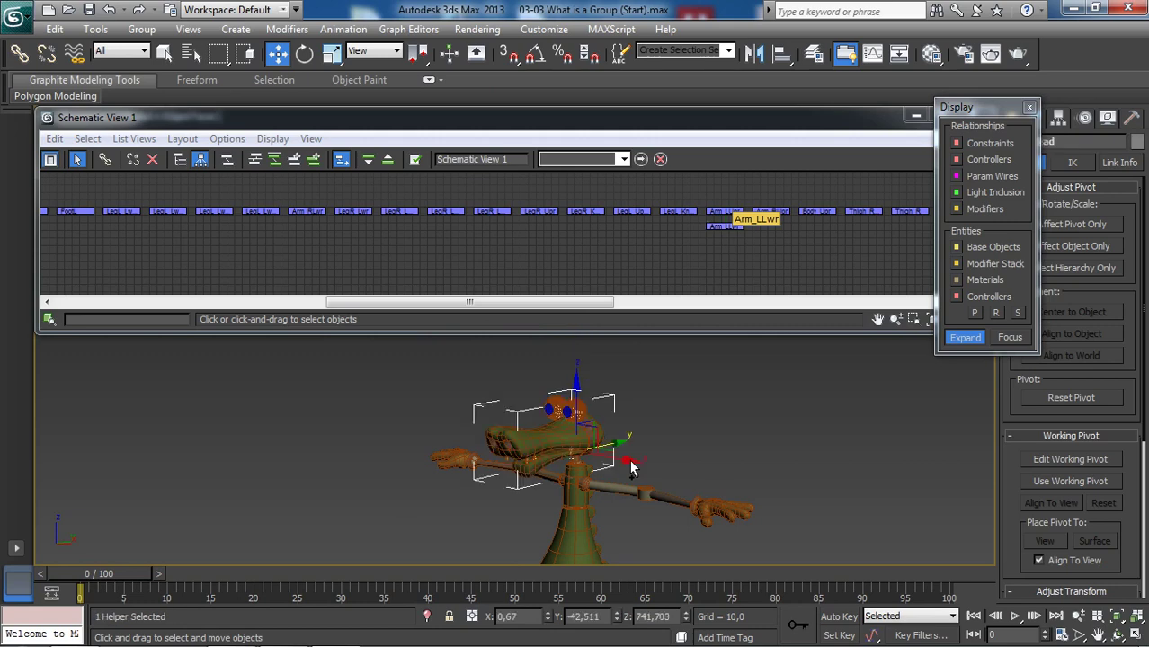
Examine the GRP_Head node in Schematic View and how the head, eye and eyelid objects link beneath it.
scroll(727, 250, "down", 4)
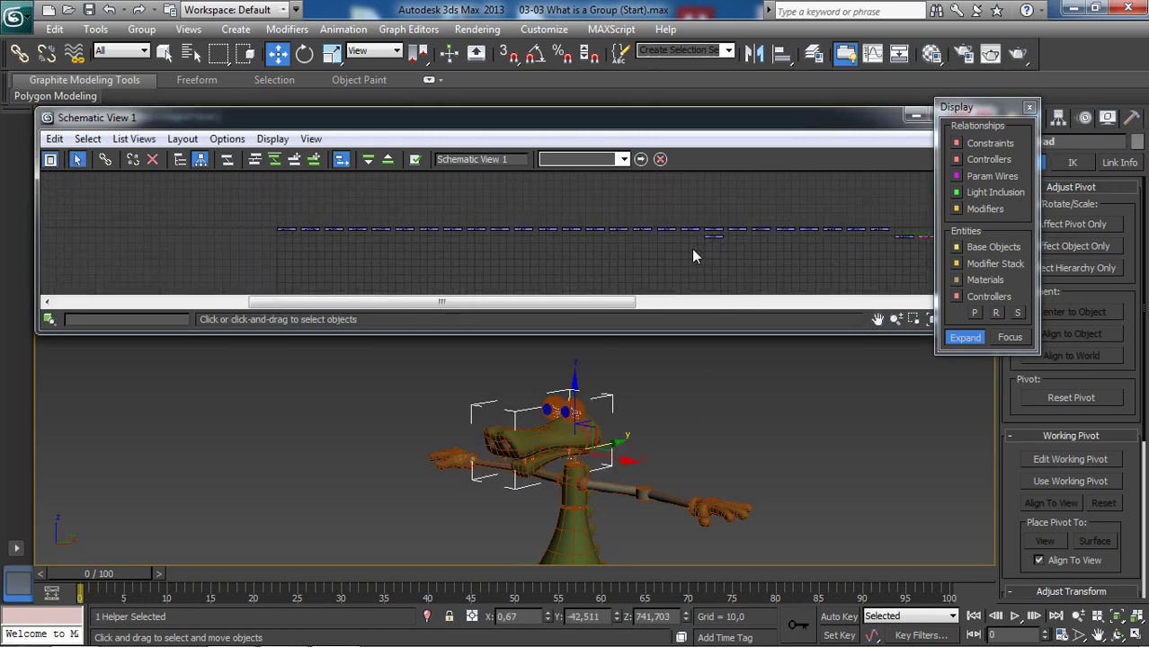
middle_click_drag(763, 250, 603, 245)
middle_click_drag(812, 223, 718, 207)
scroll(685, 225, "up", 4)
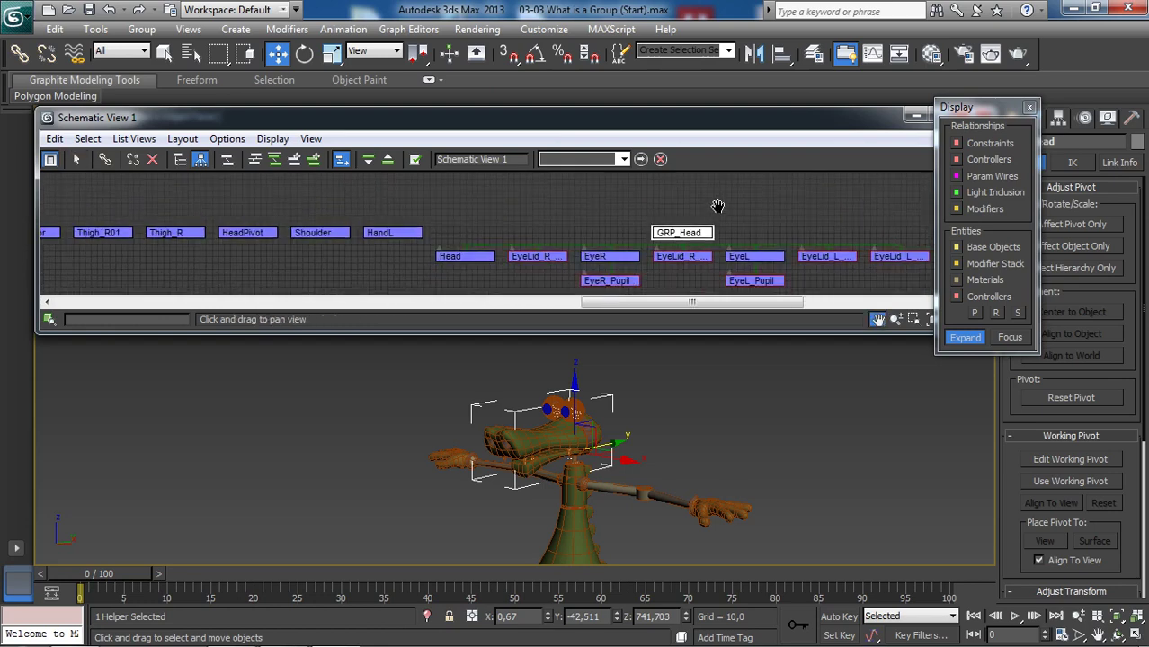
scroll(737, 220, "up", 1)
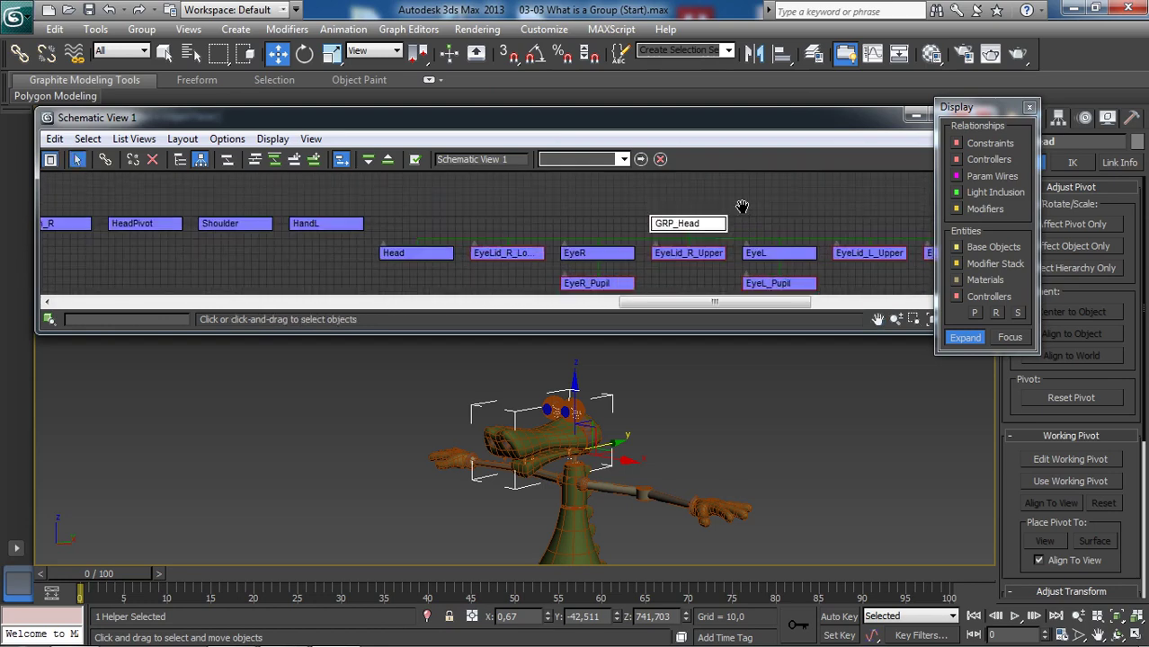
scroll(694, 387, "up", 5)
scroll(674, 351, "down", 5)
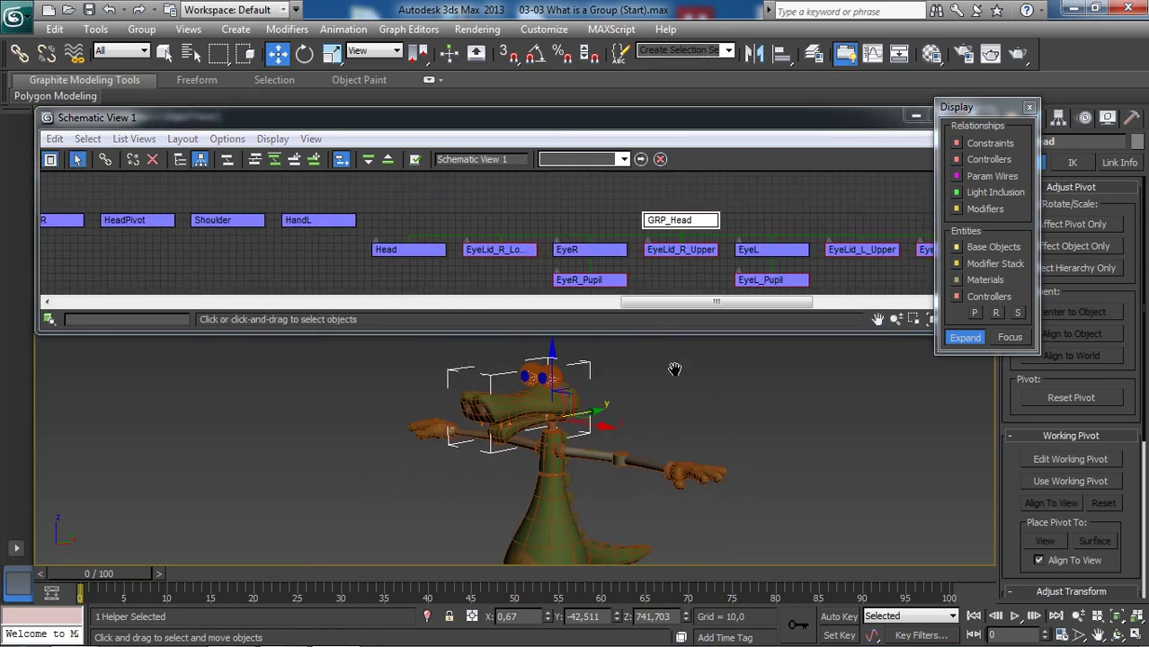
Close the open GRP_Head group and ungroup it.
left_click(593, 361)
left_click(597, 378)
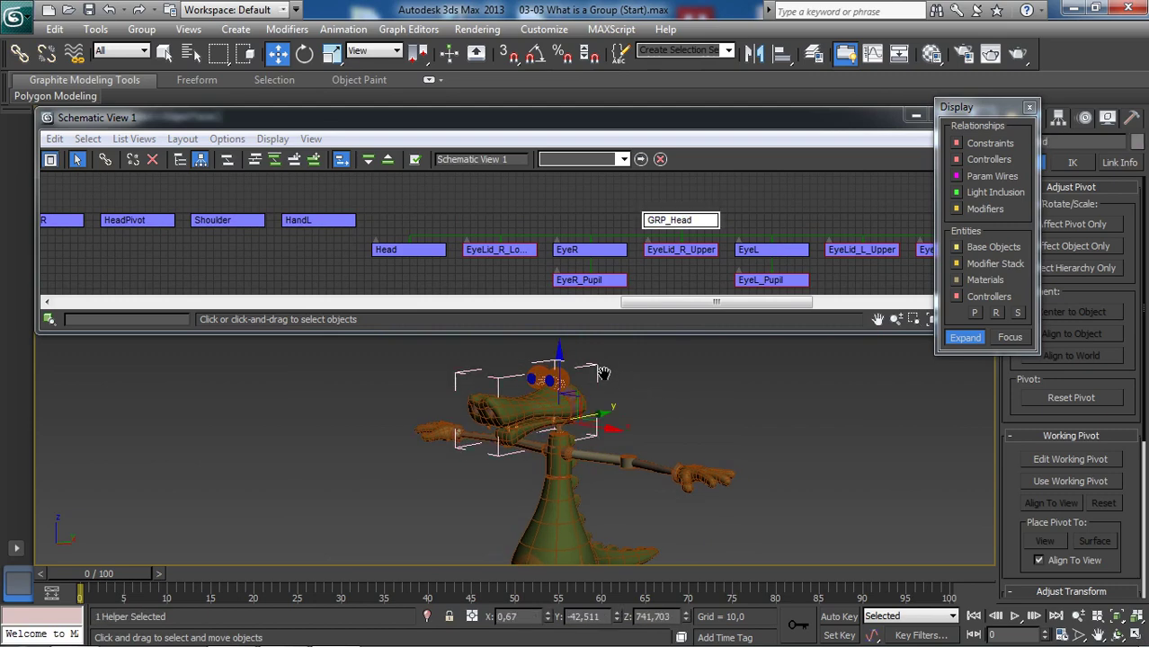
middle_click_drag(600, 372, 608, 381)
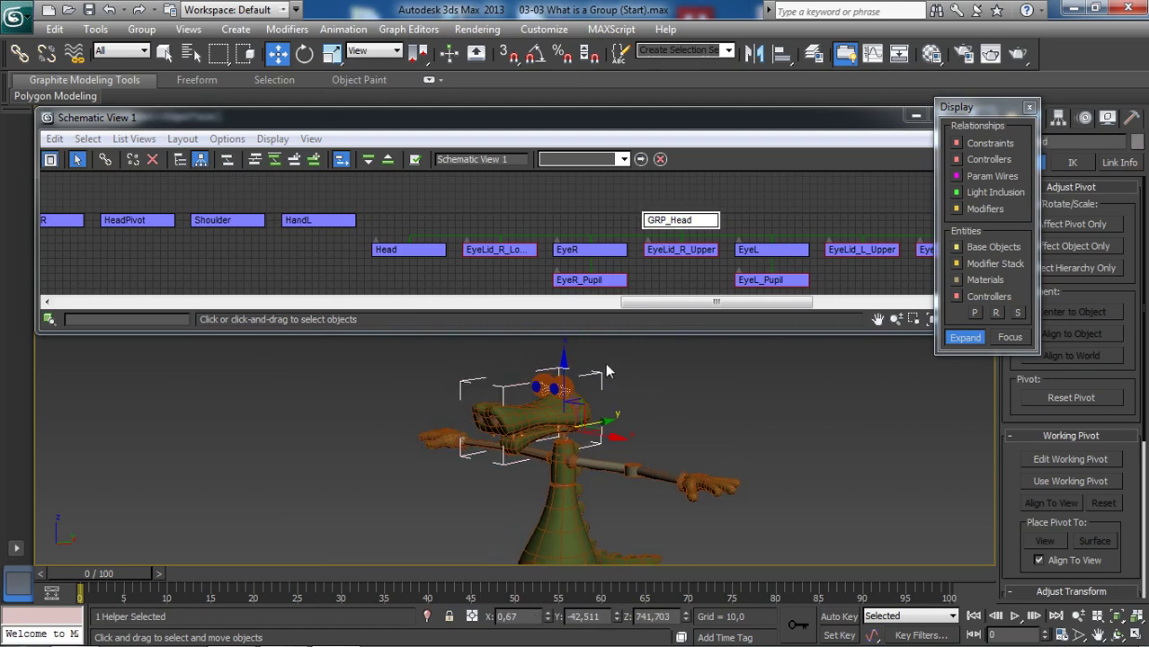
left_click(141, 29)
left_click(162, 113)
left_click(141, 29)
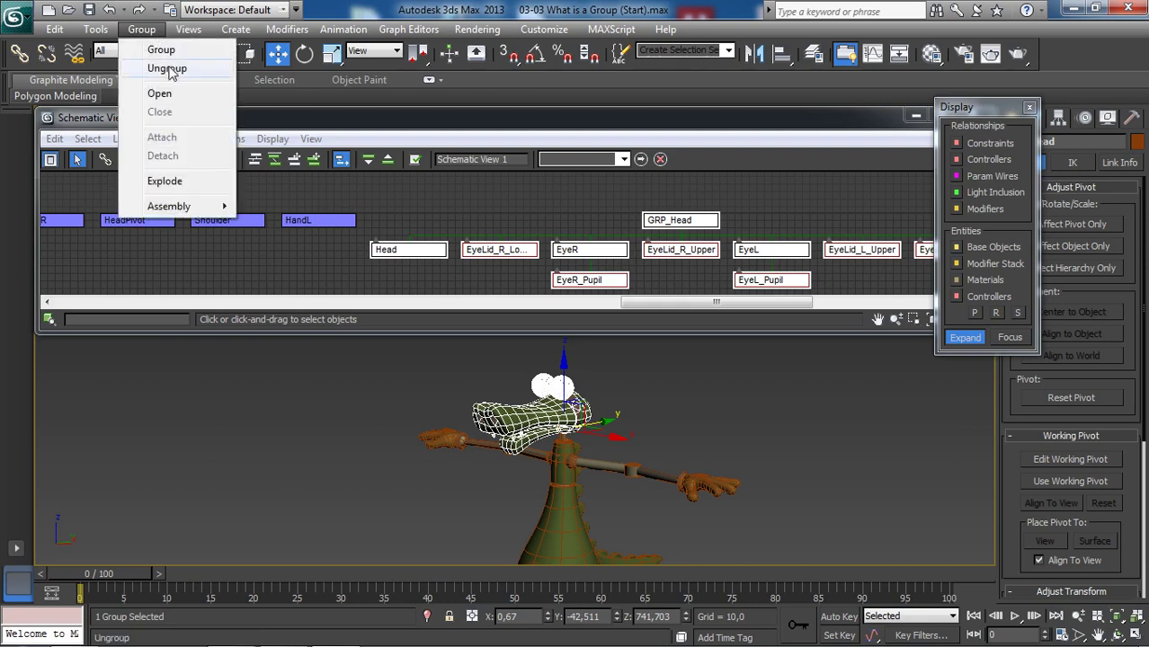
left_click(167, 71)
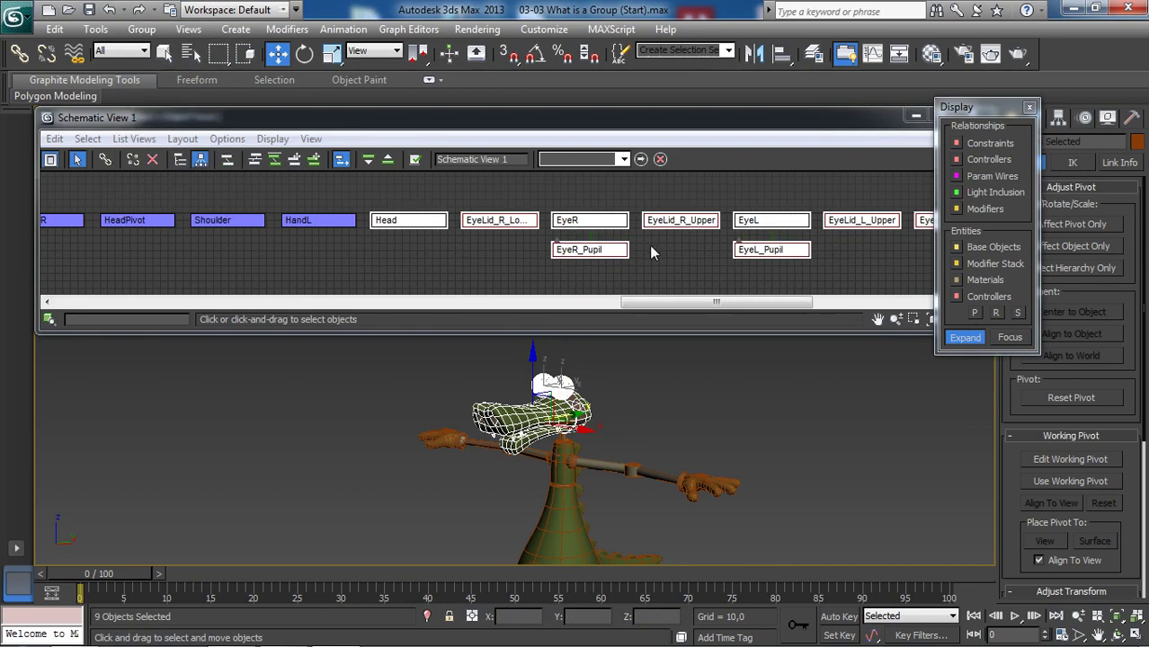
Clear the selection and examine the ungrouped head, eye and eyelid nodes in Schematic View.
left_click(655, 246)
scroll(665, 247, "down", 2)
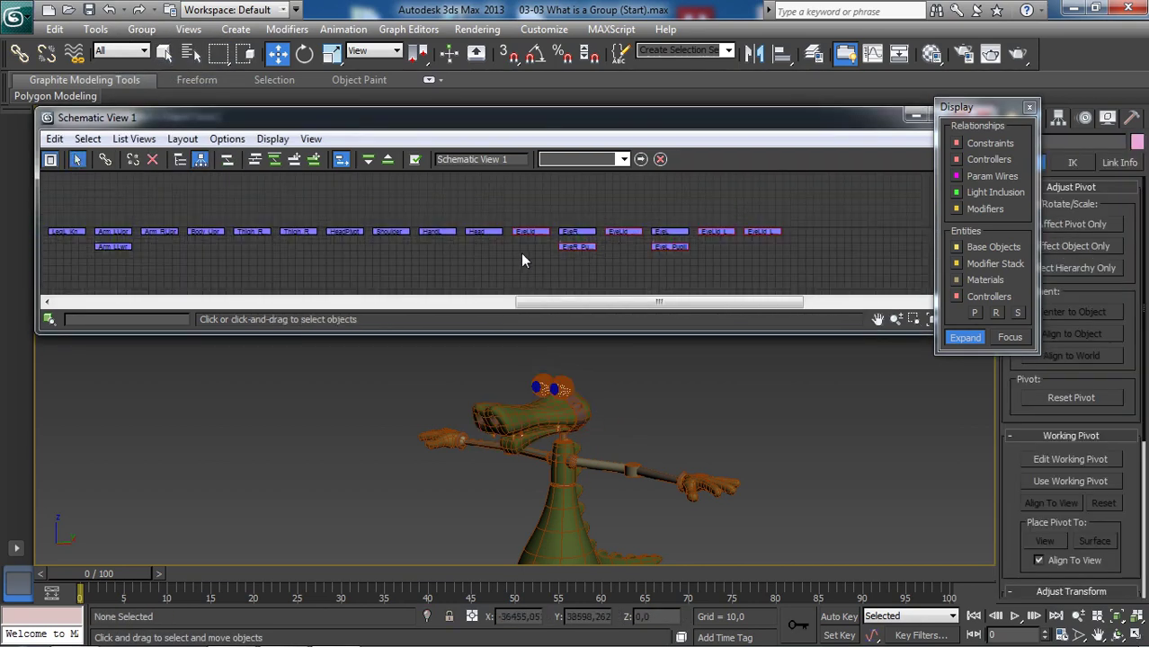
scroll(522, 259, "down", 2)
middle_click_drag(531, 255, 613, 243)
middle_click_drag(388, 247, 626, 410)
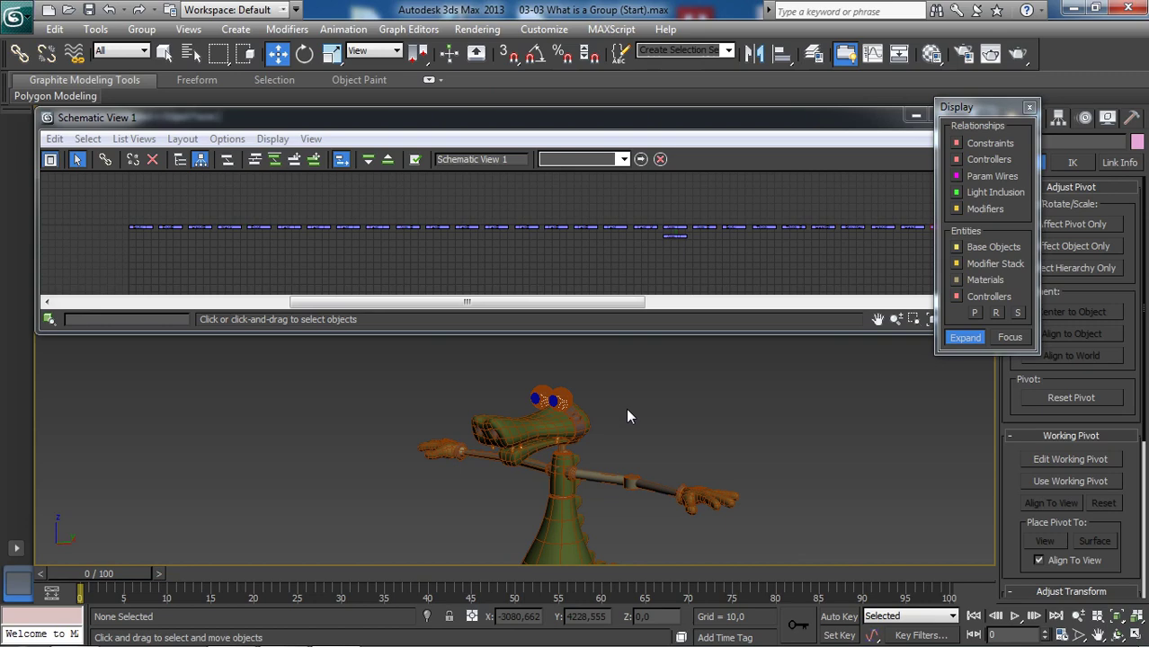
Close the Schematic View with its Display floater and turn off edged faces in the Perspective viewport.
left_click(1029, 107)
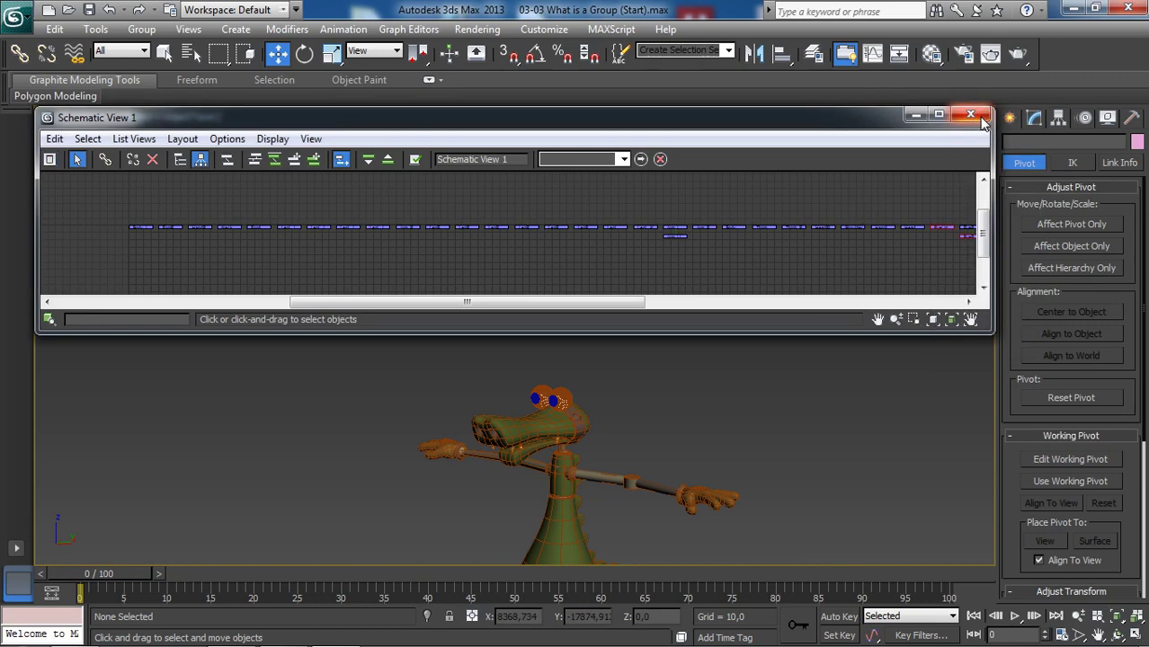
left_click(981, 117)
key("F4")
middle_click_drag(647, 390, 651, 326)
scroll(651, 325, "up", 3)
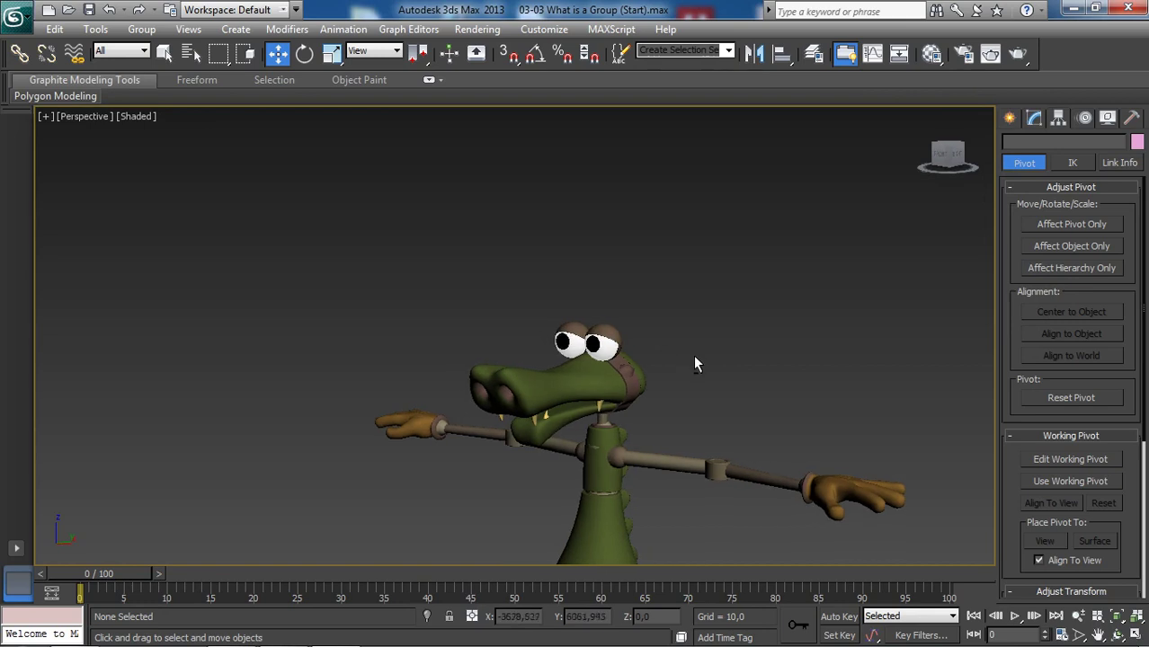
middle_click_drag(693, 364, 669, 336, "alt")
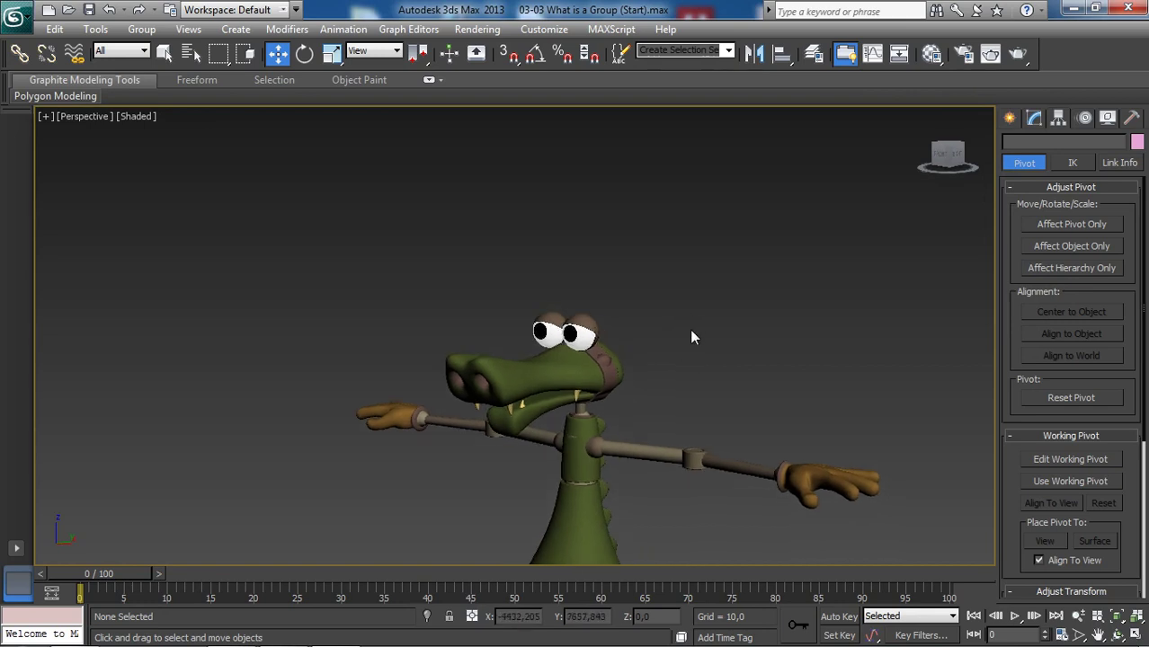